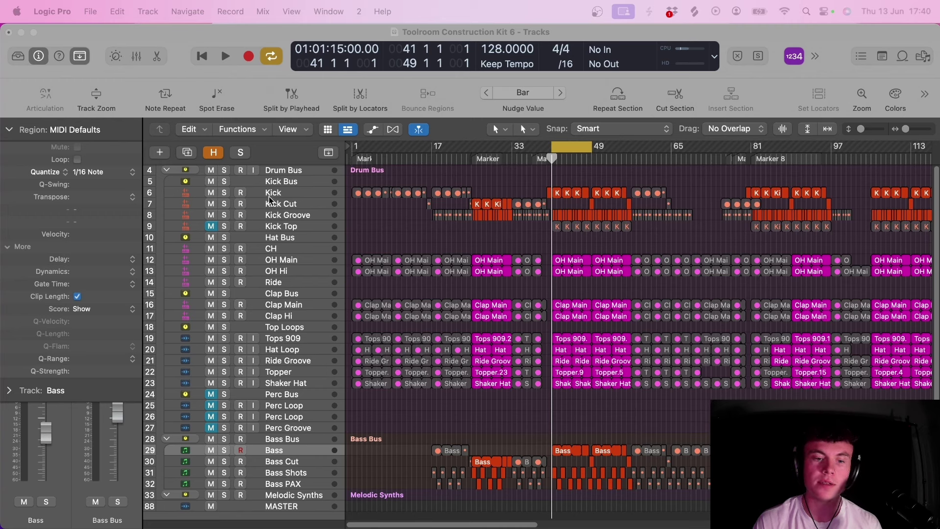
Play the looped section from bar 41 with the Kick track selected
{"action": "left_click", "coordinate": [304, 443]}
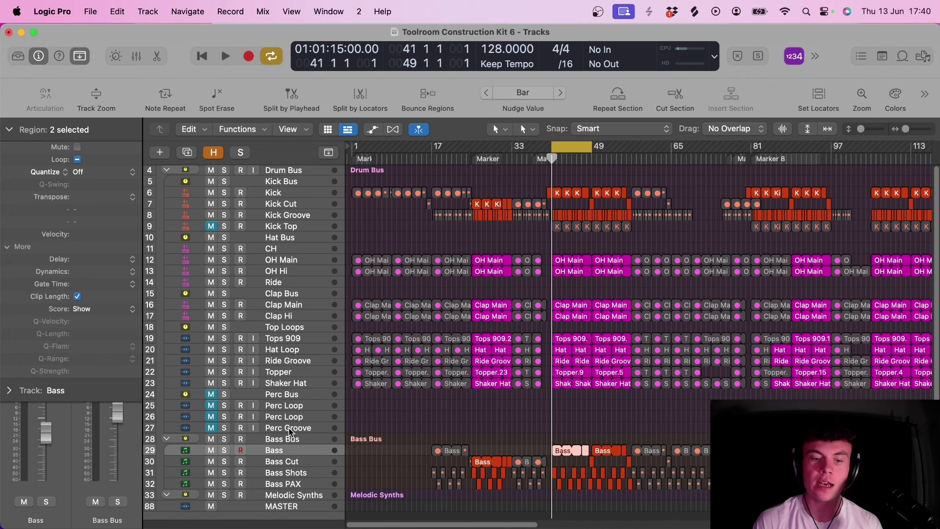
{"action": "left_click", "coordinate": [290, 196]}
{"action": "left_click", "coordinate": [615, 253]}
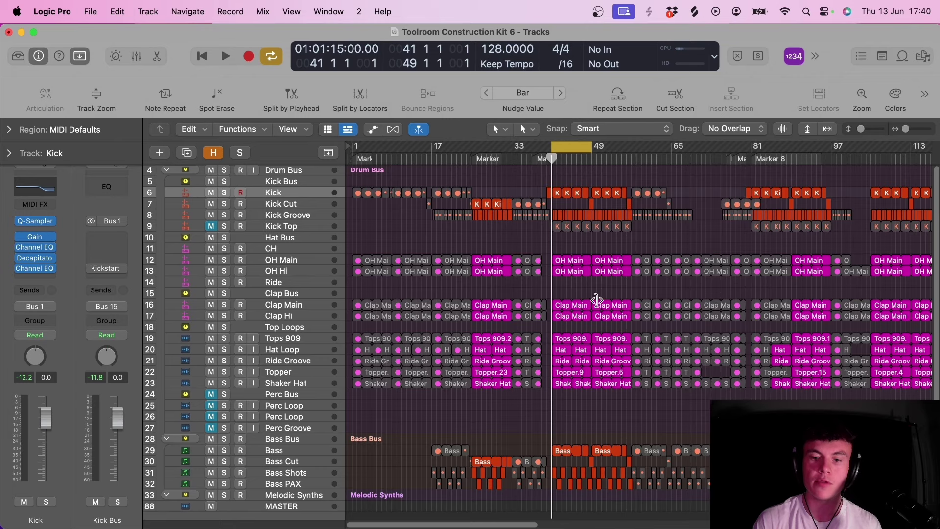
{"action": "key", "text": "space"}
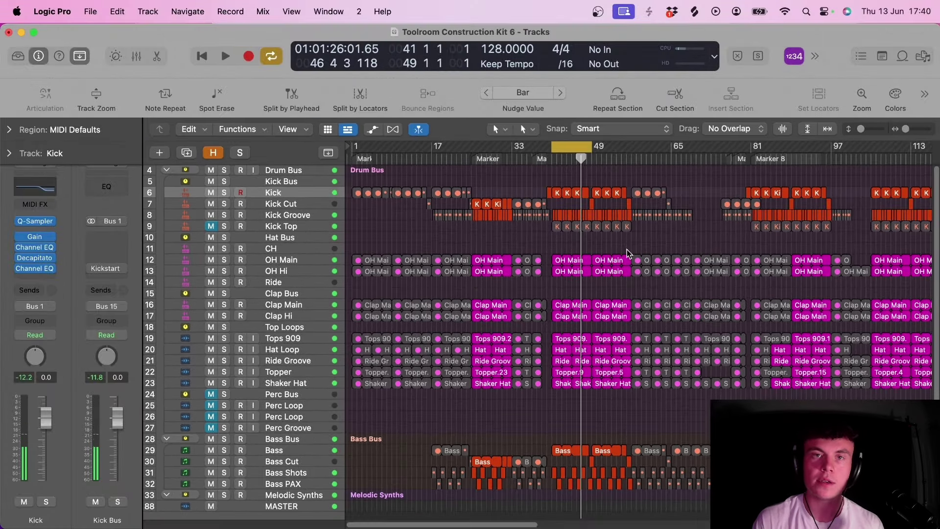
Examine the Bass and Bass Shots tracks inside the Bass Bus group alongside the drum tracks
{"action": "scroll", "coordinate": [601, 428], "scroll_direction": "down", "scroll_amount": 3}
{"action": "left_click", "coordinate": [300, 398]}
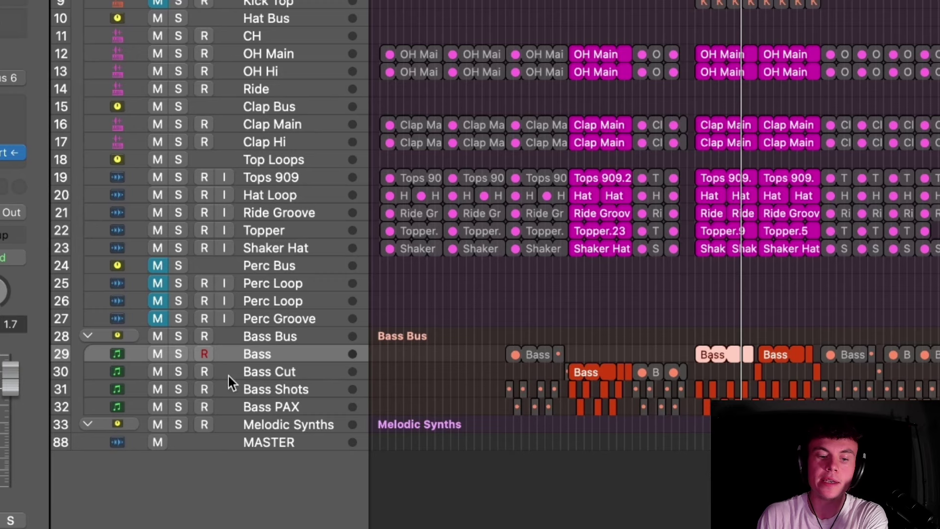
{"action": "left_click", "coordinate": [309, 391]}
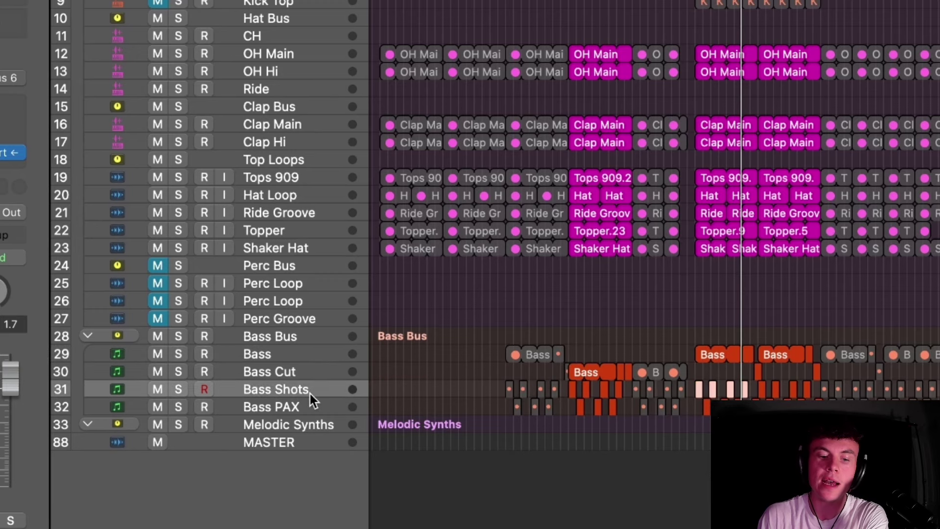
{"action": "left_click", "coordinate": [287, 407]}
{"action": "left_click", "coordinate": [297, 389]}
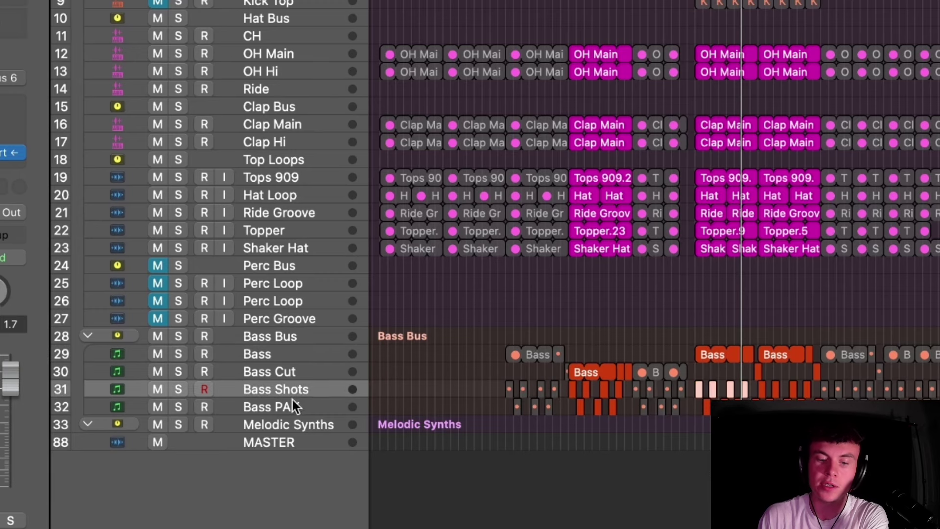
{"action": "scroll", "coordinate": [296, 406], "scroll_direction": "up", "scroll_amount": 2}
{"action": "scroll", "coordinate": [302, 409], "scroll_direction": "up", "scroll_amount": 3}
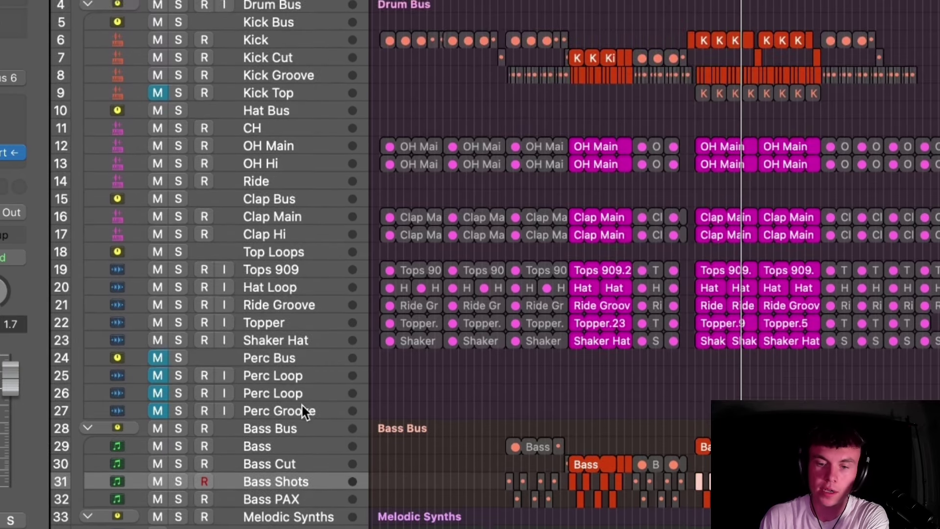
{"action": "scroll", "coordinate": [293, 391], "scroll_direction": "down", "scroll_amount": 4}
{"action": "left_click", "coordinate": [289, 387]}
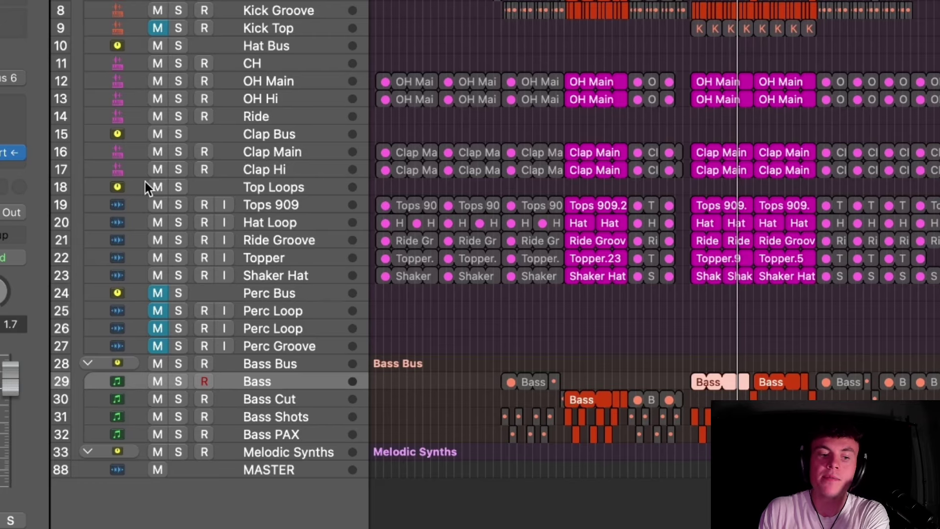
{"action": "scroll", "coordinate": [144, 181], "scroll_direction": "down", "scroll_amount": 2}
{"action": "scroll", "coordinate": [278, 256], "scroll_direction": "up", "scroll_amount": 5}
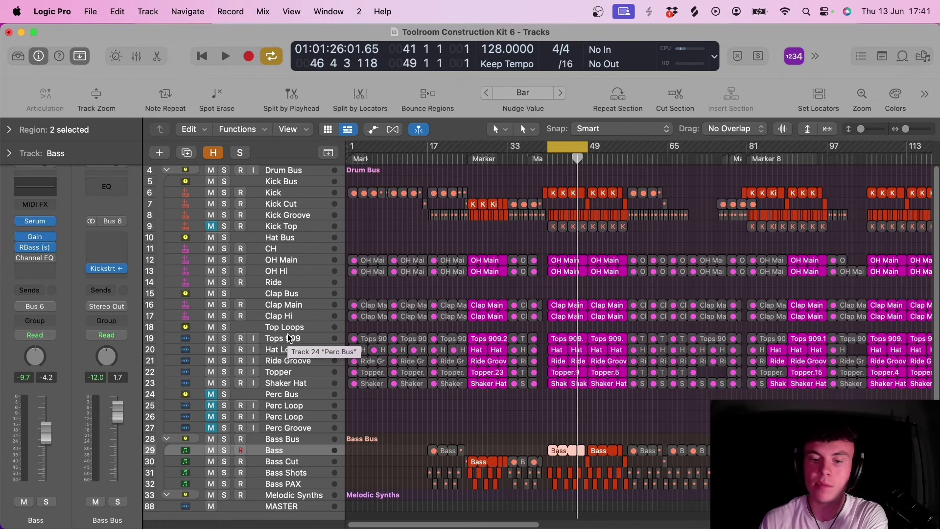
Open the second Channel EQ on the Kick track and set its third band to 76 Hz at -2.2 dB
{"action": "left_click", "coordinate": [282, 192]}
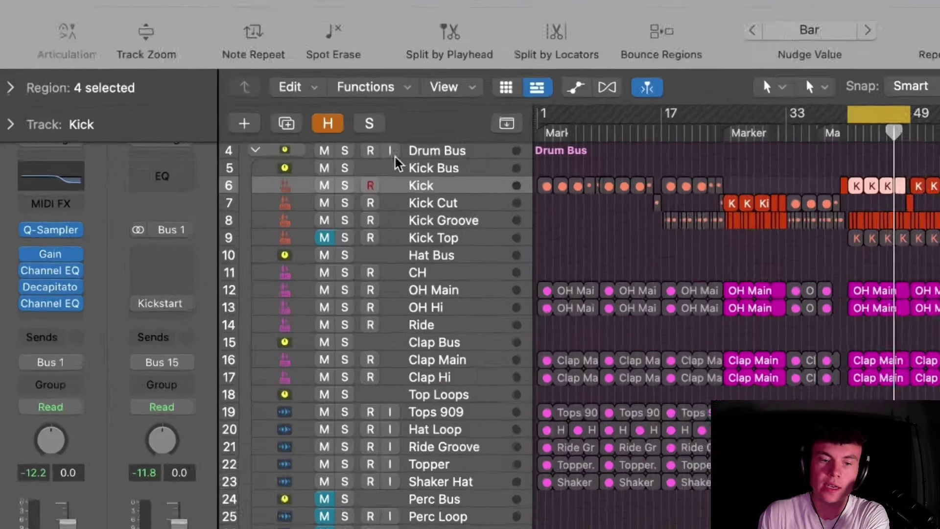
{"action": "mouse_move", "coordinate": [49, 305]}
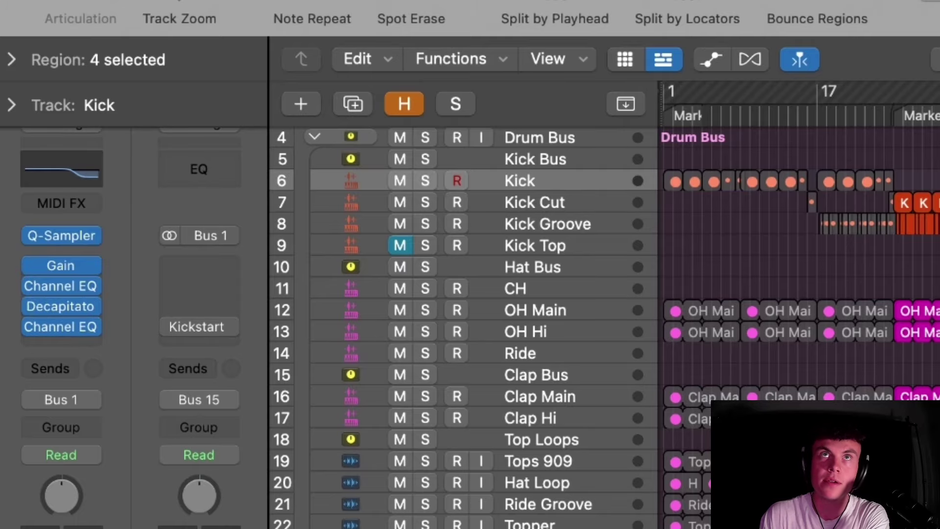
{"action": "left_click", "coordinate": [60, 327]}
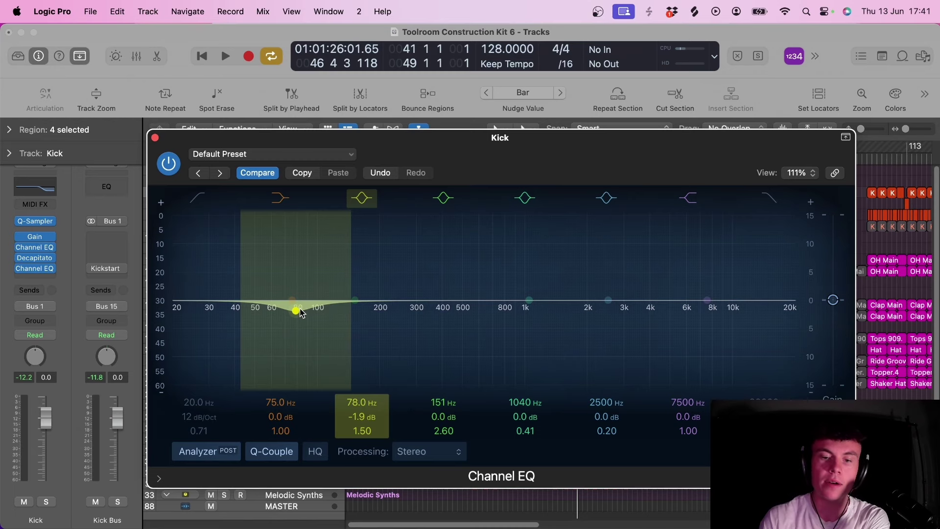
{"action": "left_click_drag", "start_coordinate": [541, 155], "coordinate": [585, 159]}
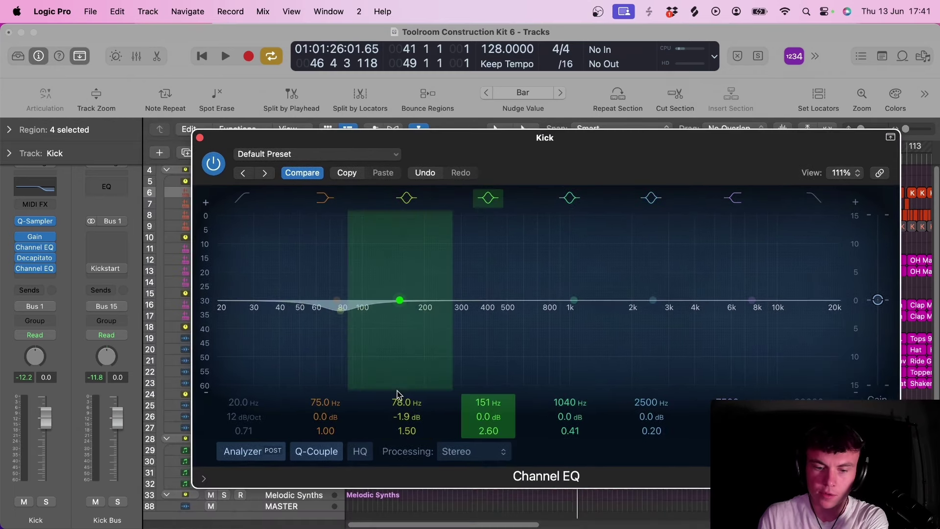
{"action": "left_click_drag", "start_coordinate": [401, 416], "coordinate": [402, 421]}
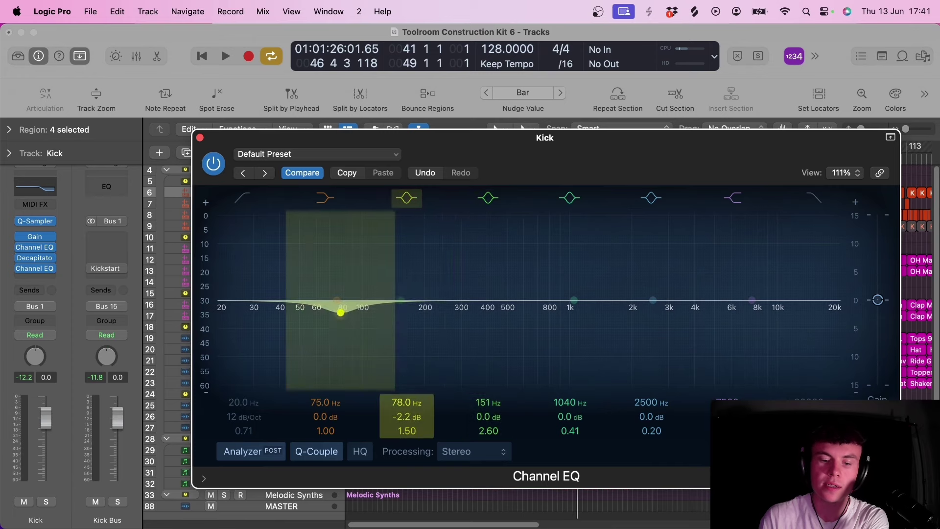
{"action": "left_click_drag", "start_coordinate": [420, 396], "coordinate": [419, 398]}
{"action": "left_click_drag", "start_coordinate": [589, 180], "coordinate": [567, 205]}
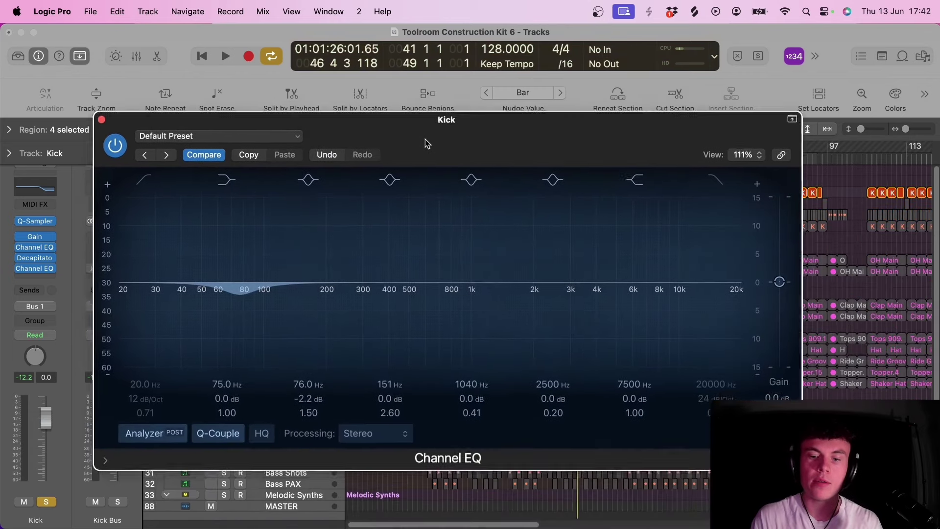
Play the soloed kick and compare its sound with the Channel EQ bypassed and enabled
{"action": "left_click_drag", "start_coordinate": [425, 143], "coordinate": [528, 153]}
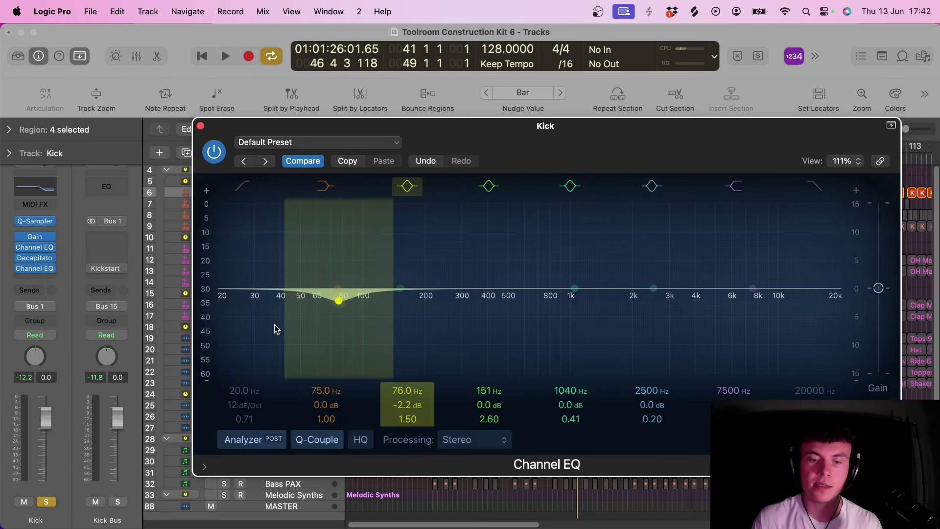
{"action": "key", "text": "space"}
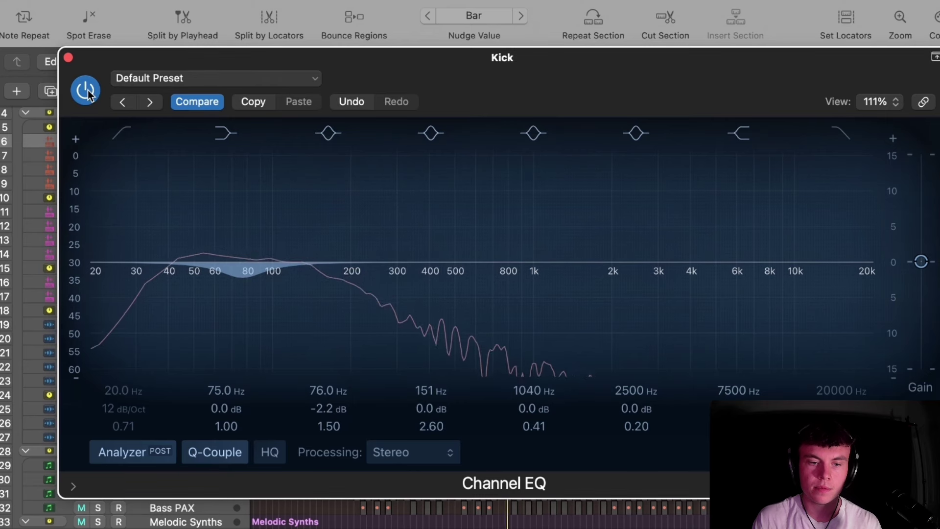
{"action": "left_click", "coordinate": [86, 90]}
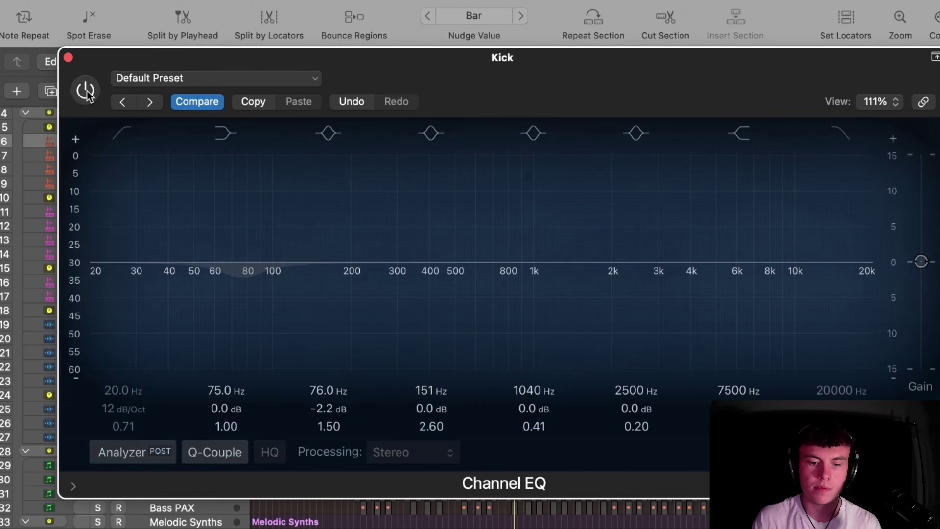
{"action": "left_click", "coordinate": [86, 91]}
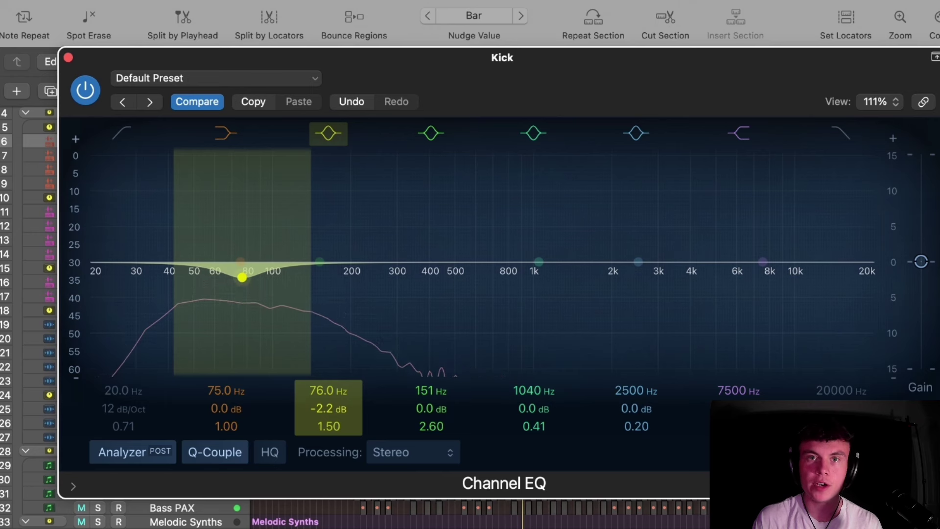
Try a -9.7 dB cut at 76 Hz on the kick and compare it with the EQ bypassed and enabled
{"action": "left_click_drag", "start_coordinate": [340, 406], "coordinate": [340, 448]}
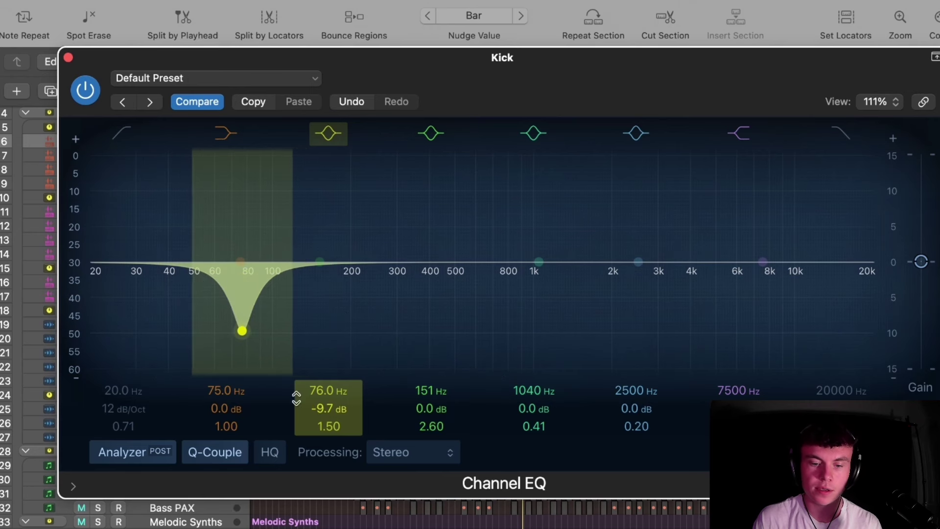
{"action": "left_click", "coordinate": [86, 91]}
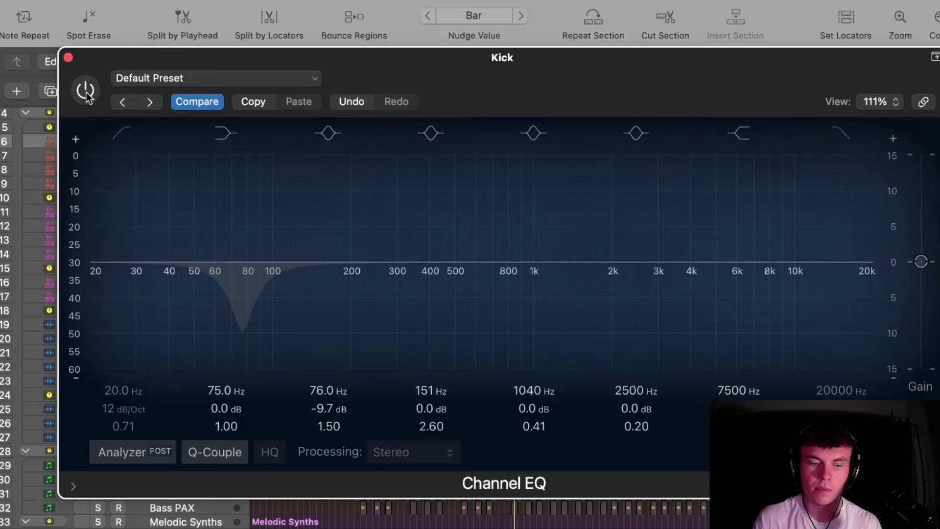
{"action": "left_click", "coordinate": [86, 91]}
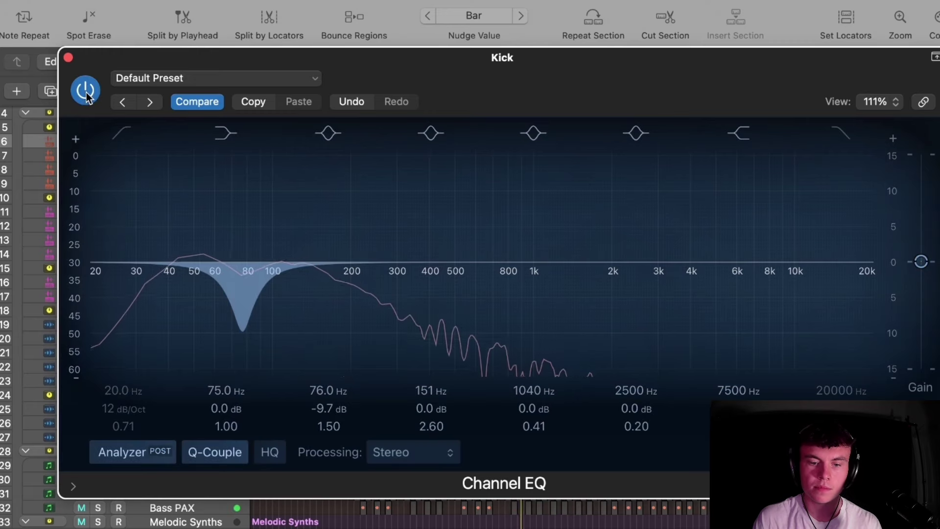
{"action": "left_click", "coordinate": [86, 91]}
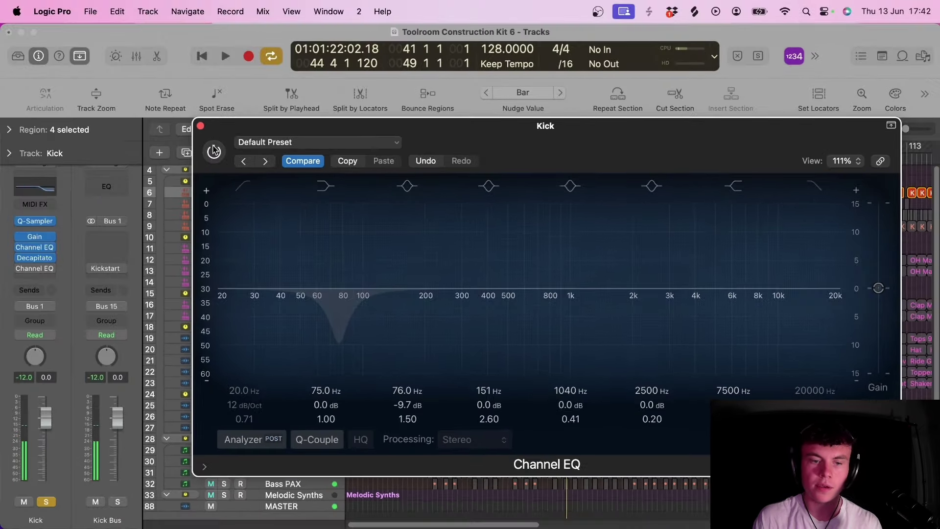
{"action": "left_click", "coordinate": [86, 91]}
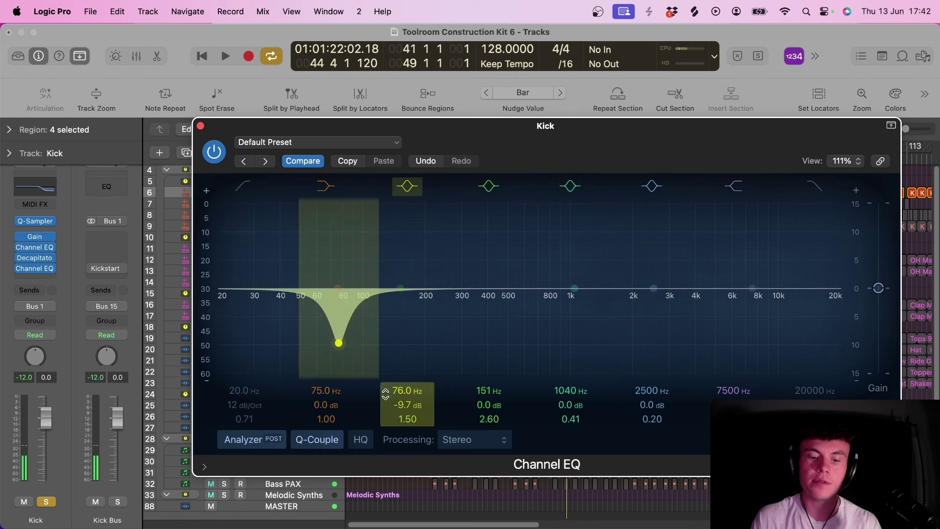
Set the kick EQ's 76 Hz band gain to -3.0 dB and close the EQ window
{"action": "left_click_drag", "start_coordinate": [385, 394], "coordinate": [385, 376]}
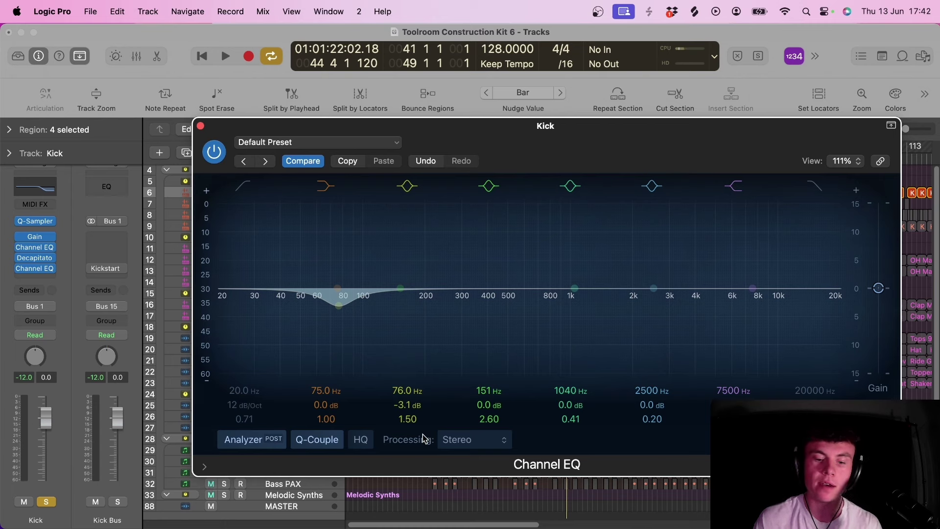
{"action": "left_click_drag", "start_coordinate": [401, 406], "coordinate": [401, 404]}
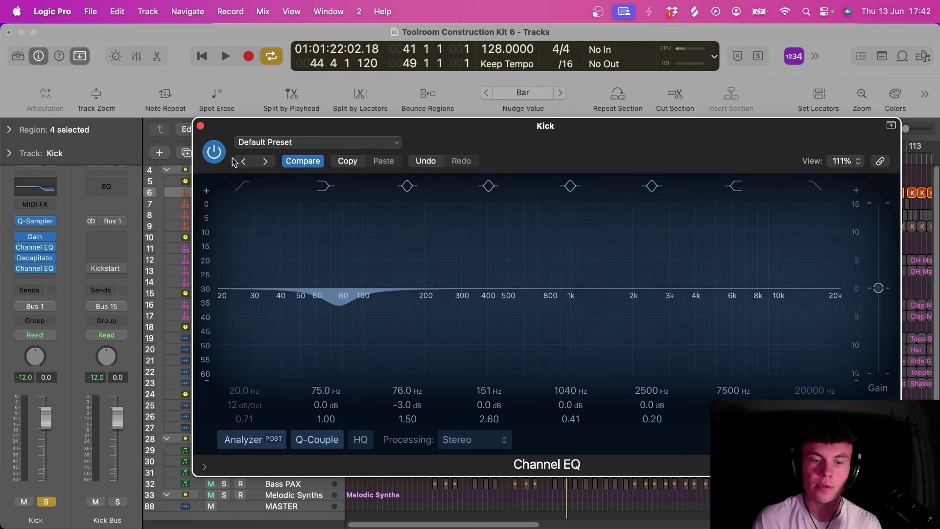
{"action": "left_click", "coordinate": [200, 126]}
Solo the Bass track along with the kick, then open its Channel EQ and enable it
{"action": "scroll", "coordinate": [226, 399], "scroll_direction": "down", "scroll_amount": 3}
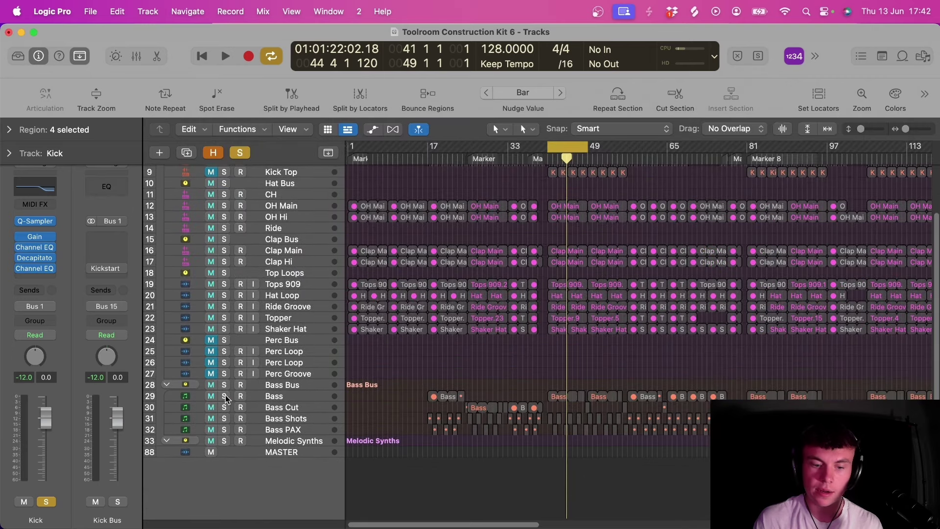
{"action": "left_click", "coordinate": [225, 396]}
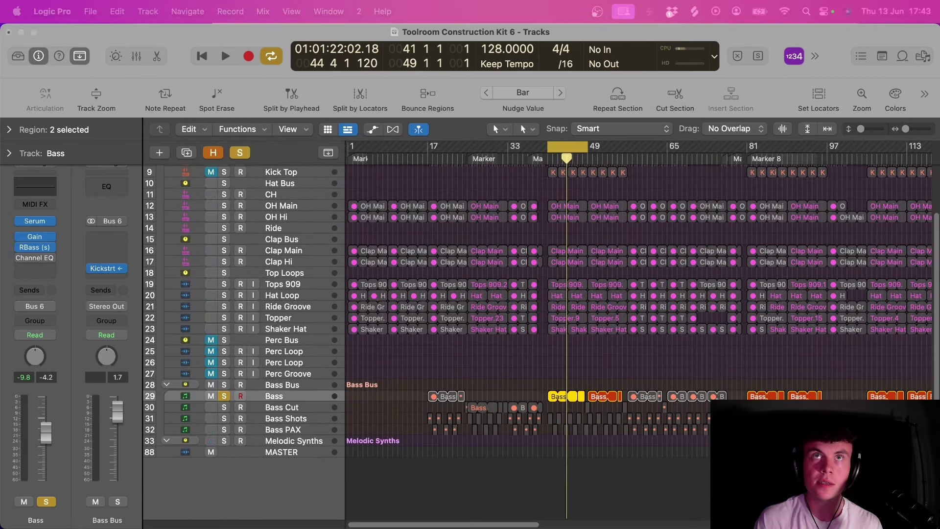
{"action": "left_click_drag", "start_coordinate": [594, 1], "coordinate": [571, 194]}
{"action": "left_click", "coordinate": [150, 173]}
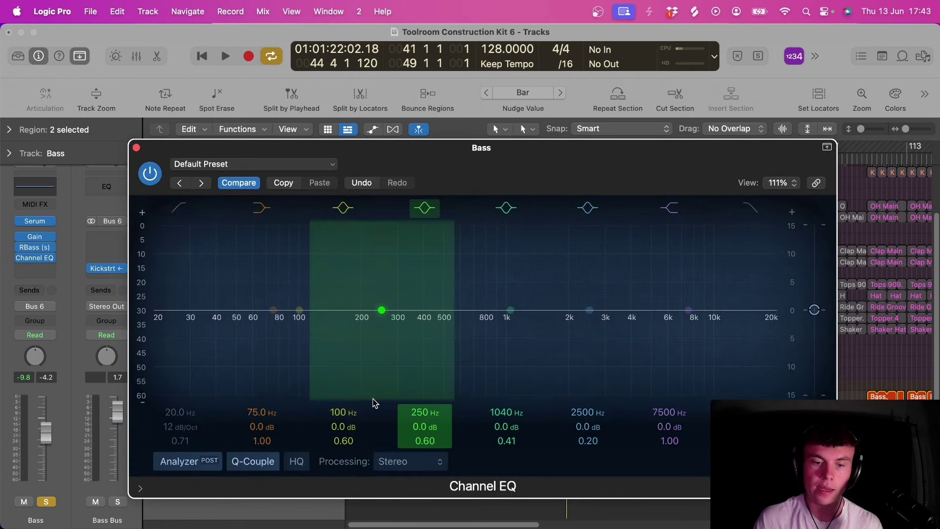
Set the bass EQ's third band to 72.5 Hz with a +2.7 dB gain and a Q of 2.60
{"action": "left_click_drag", "start_coordinate": [299, 309], "coordinate": [269, 310]}
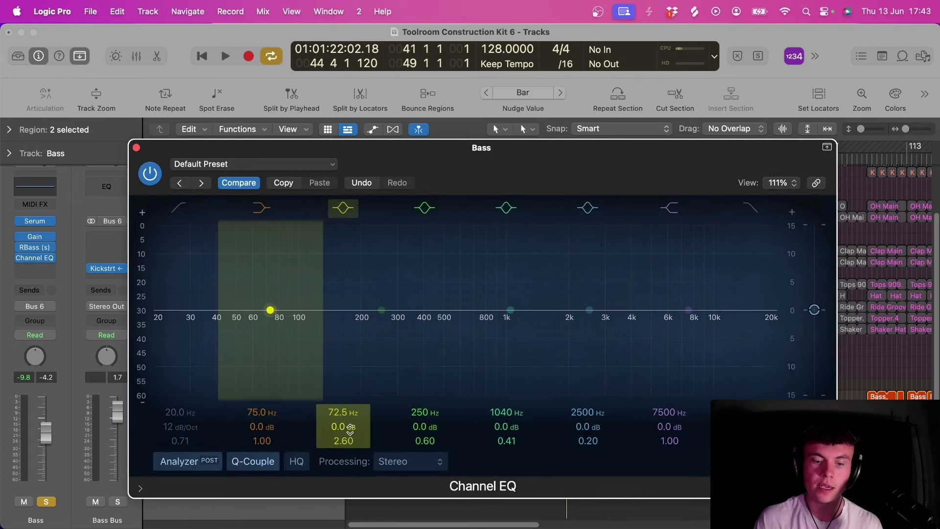
{"action": "left_click_drag", "start_coordinate": [348, 427], "coordinate": [348, 413]}
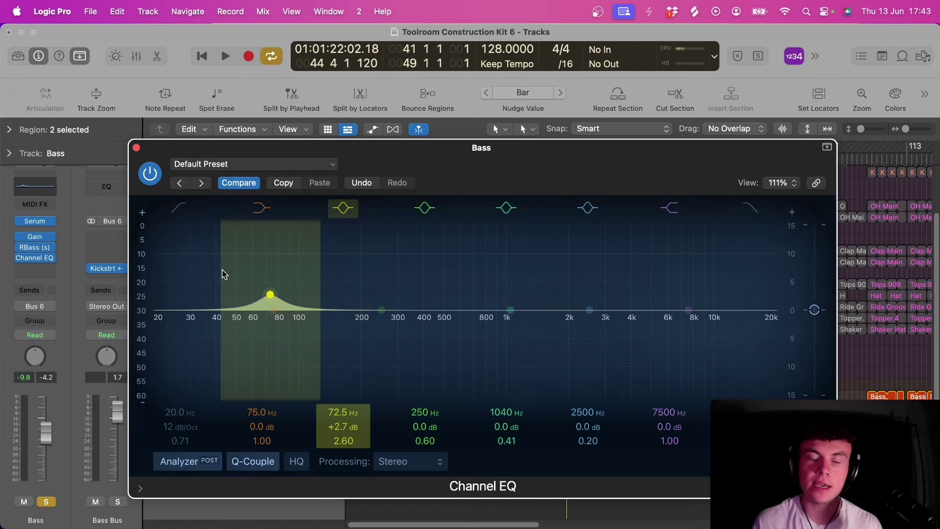
{"action": "left_click_drag", "start_coordinate": [225, 153], "coordinate": [455, 241]}
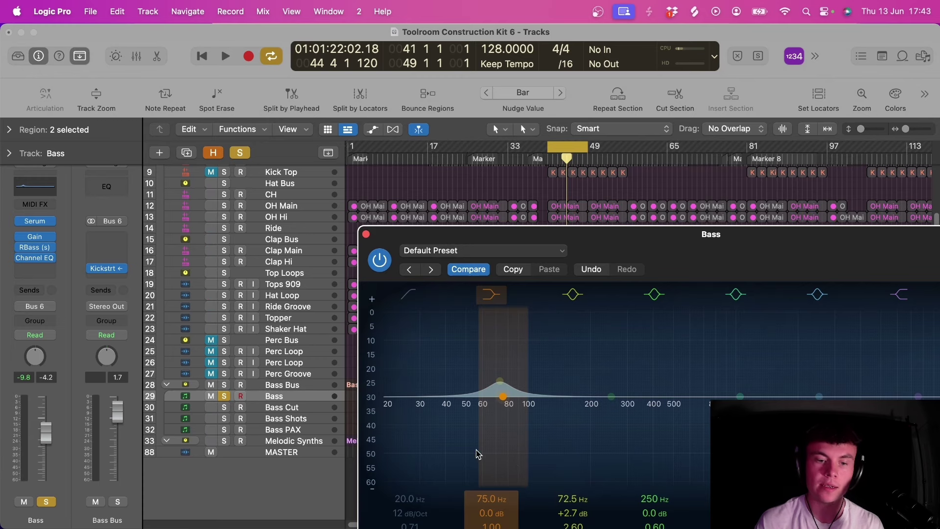
Close the bass EQ window, select the Kick track and play the soloed kick and bass together
{"action": "scroll", "coordinate": [316, 359], "scroll_direction": "up", "scroll_amount": 3}
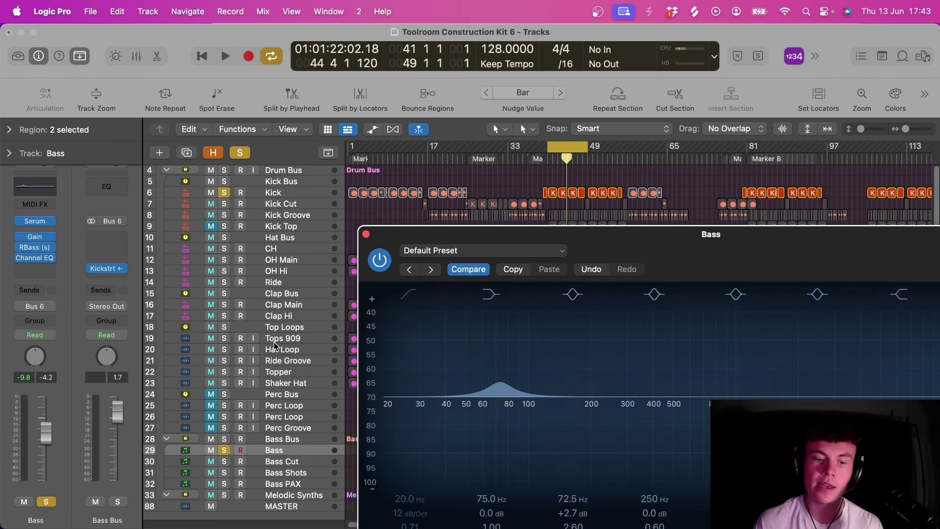
{"action": "left_click", "coordinate": [282, 196]}
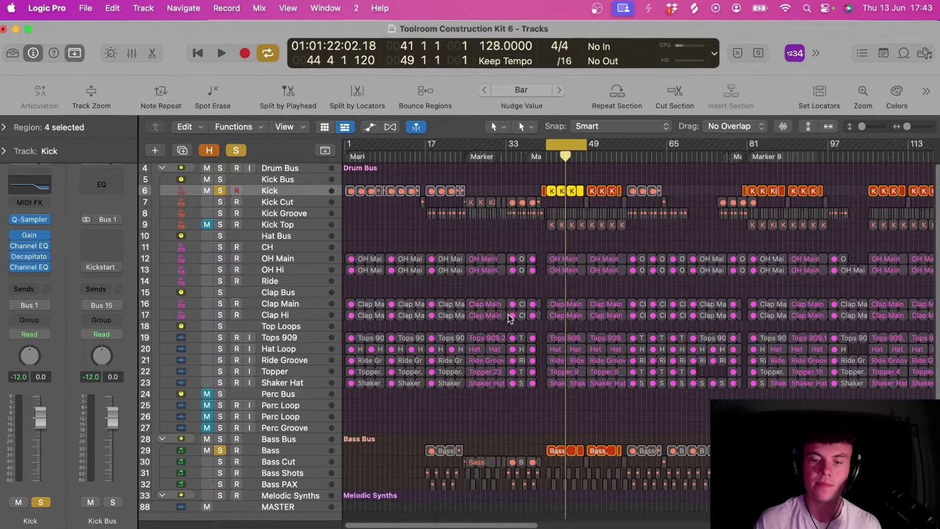
{"action": "key", "text": "space"}
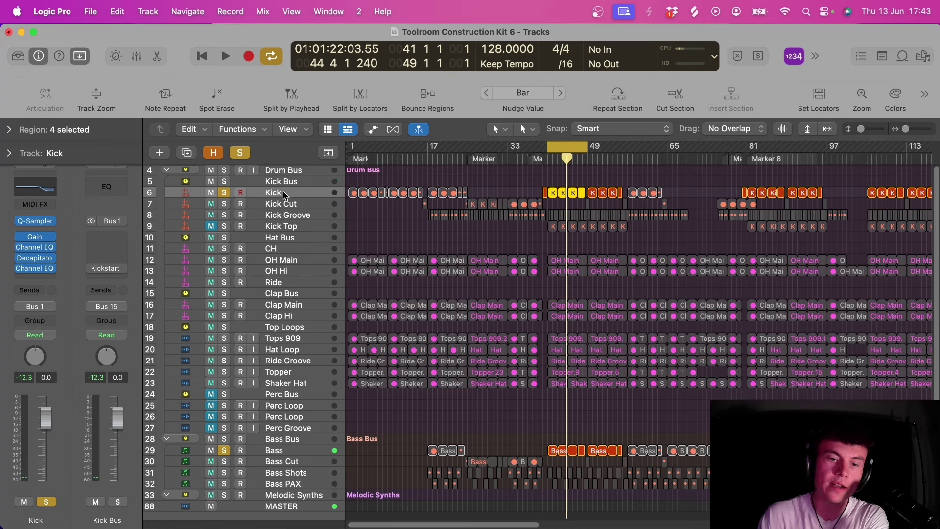
{"action": "left_click", "coordinate": [288, 461]}
{"action": "left_click", "coordinate": [287, 450]}
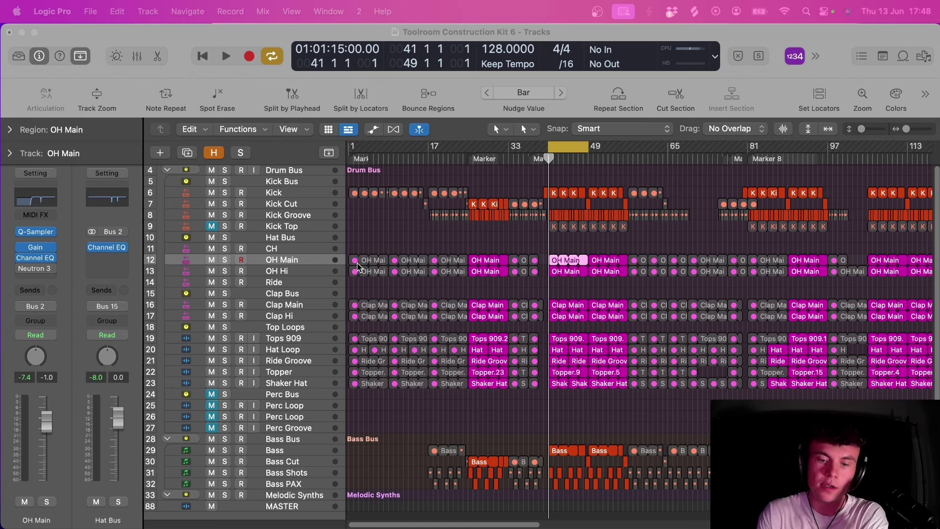
Select the OH Main track, open its Neutron 3 insert to examine the Transient Shaper's attack and sustain settings, and close it
{"action": "left_click", "coordinate": [286, 251]}
{"action": "left_click", "coordinate": [287, 262]}
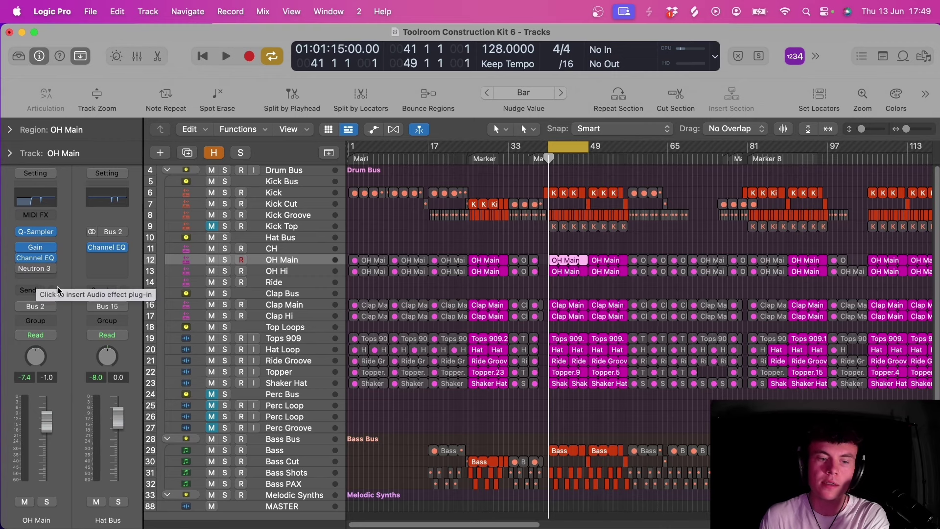
{"action": "left_click", "coordinate": [35, 268]}
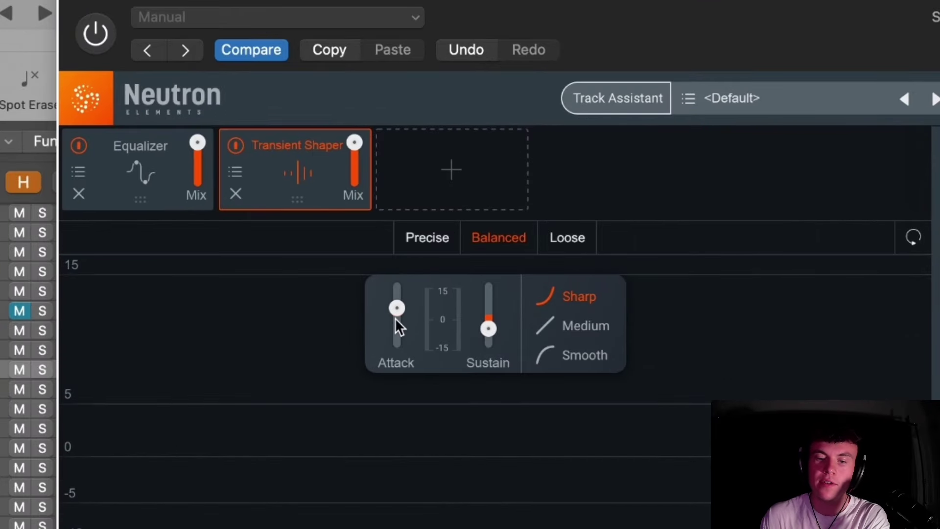
{"action": "mouse_move", "coordinate": [393, 318]}
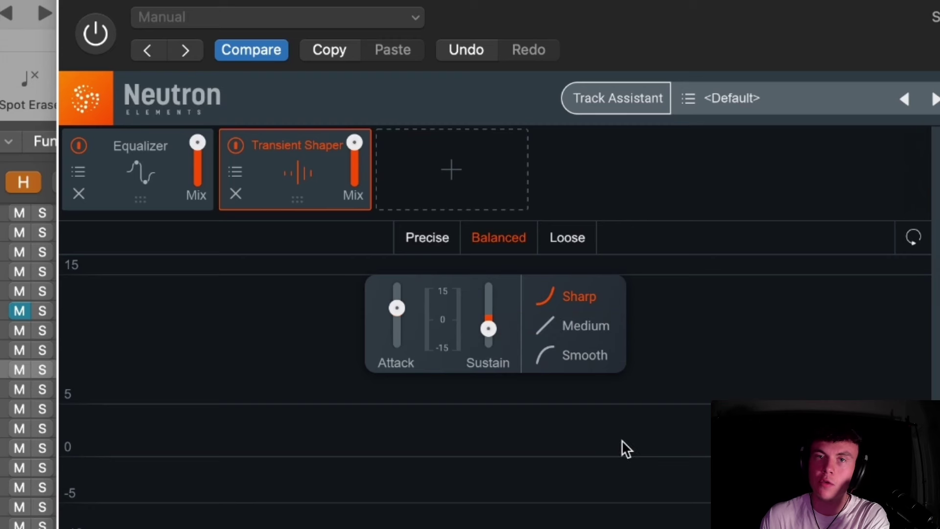
{"action": "left_click_drag", "start_coordinate": [642, 2], "coordinate": [600, 7]}
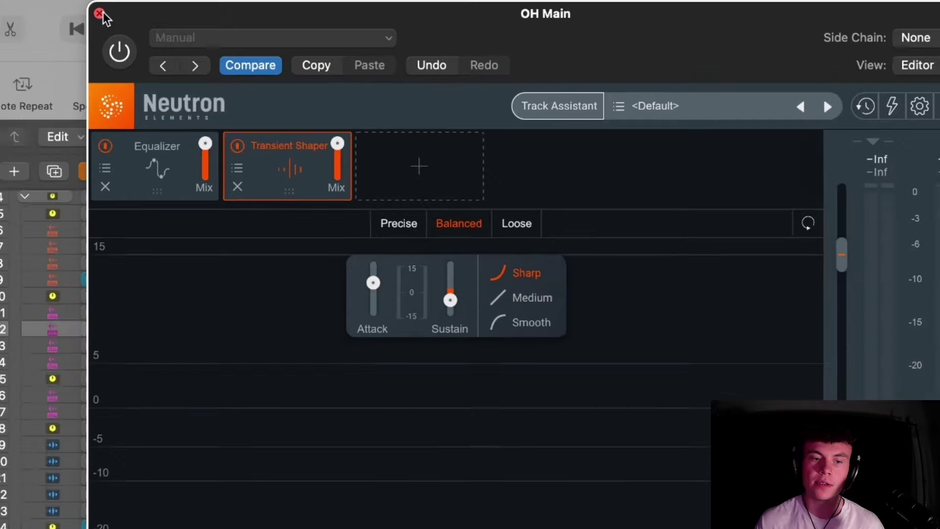
{"action": "left_click", "coordinate": [30, 0]}
{"action": "left_click", "coordinate": [353, 405]}
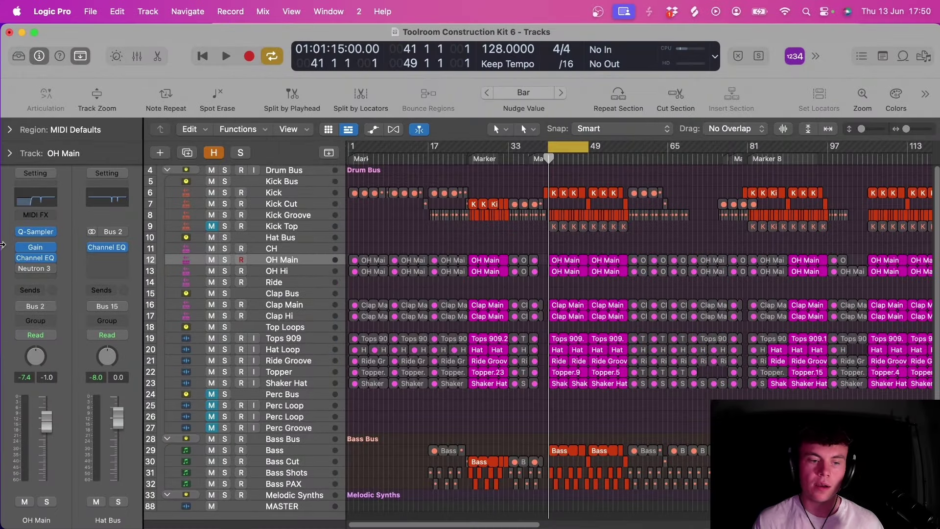
{"action": "left_click", "coordinate": [38, 268]}
{"action": "left_click", "coordinate": [217, 46]}
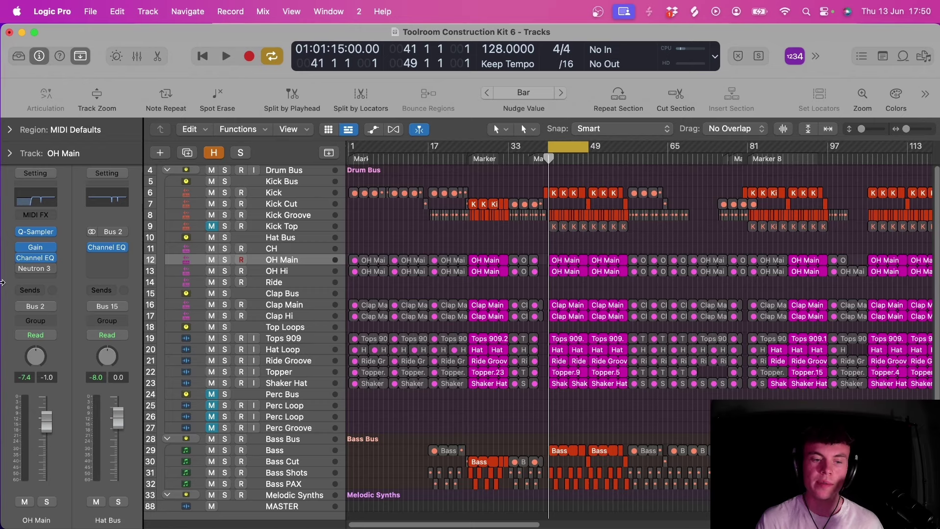
Play the looped section and enable Neutron 3 on OH Main to compare the hat with and without it, and stop playback
{"action": "mouse_move", "coordinate": [16, 270]}
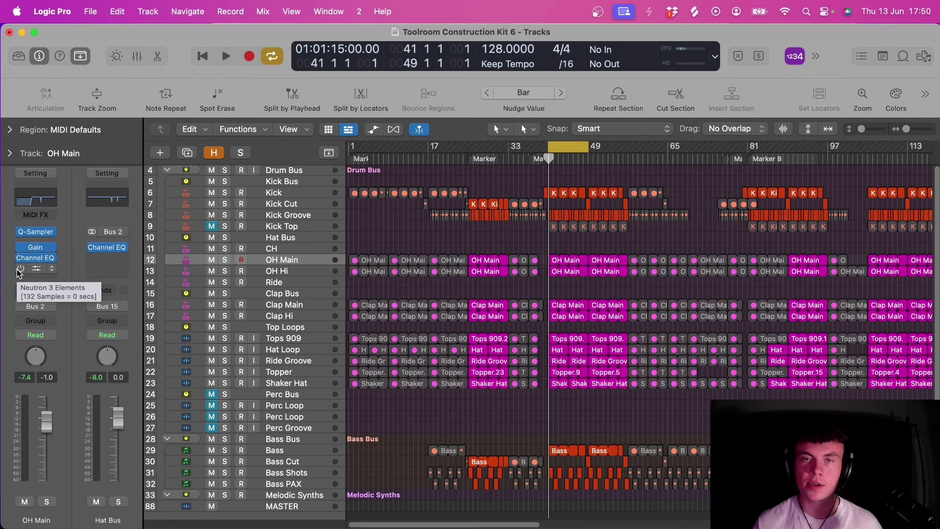
{"action": "key", "text": "space"}
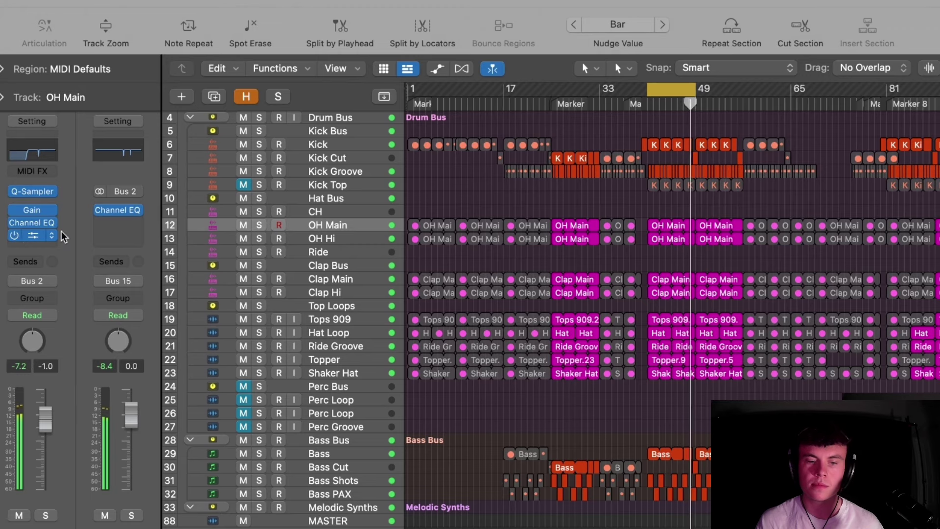
{"action": "key", "text": "space"}
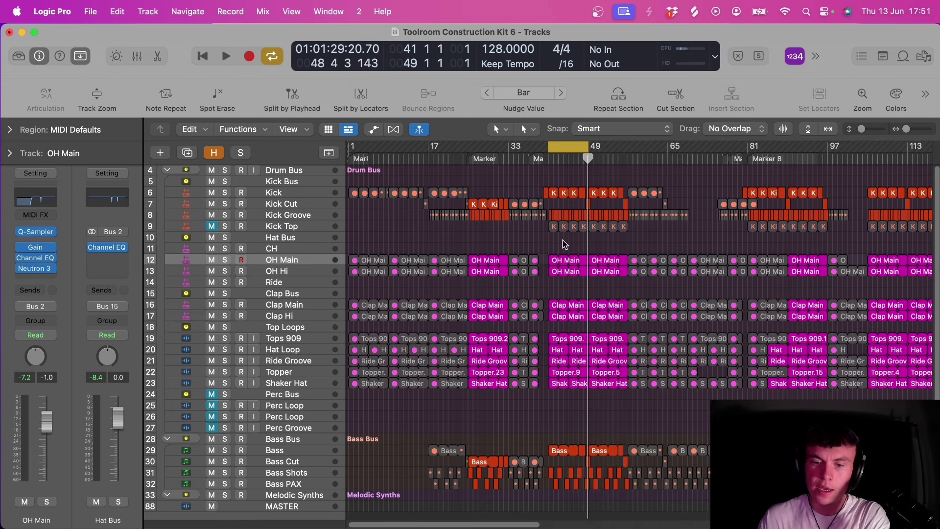
{"action": "left_click", "coordinate": [569, 159]}
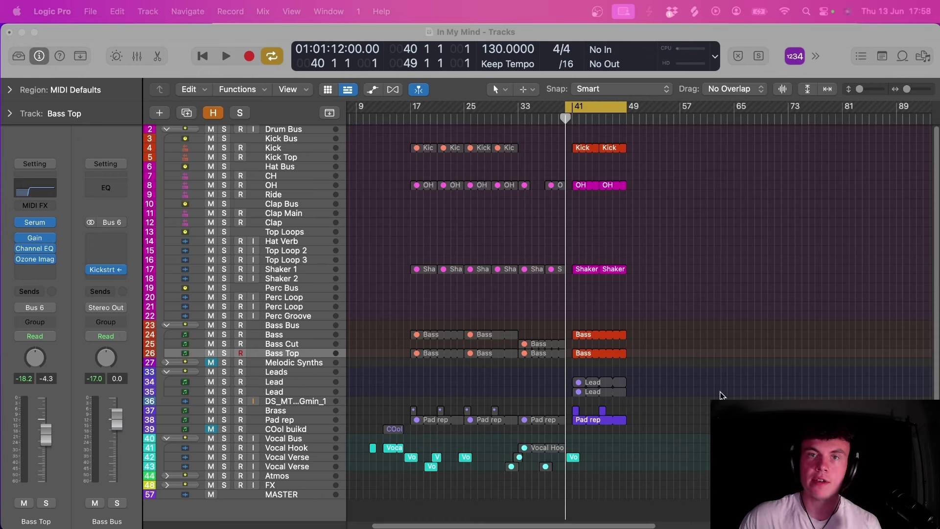
Play the cycled section between bars 40 and 49 with the full mix, and stop playback
{"action": "key", "text": "space"}
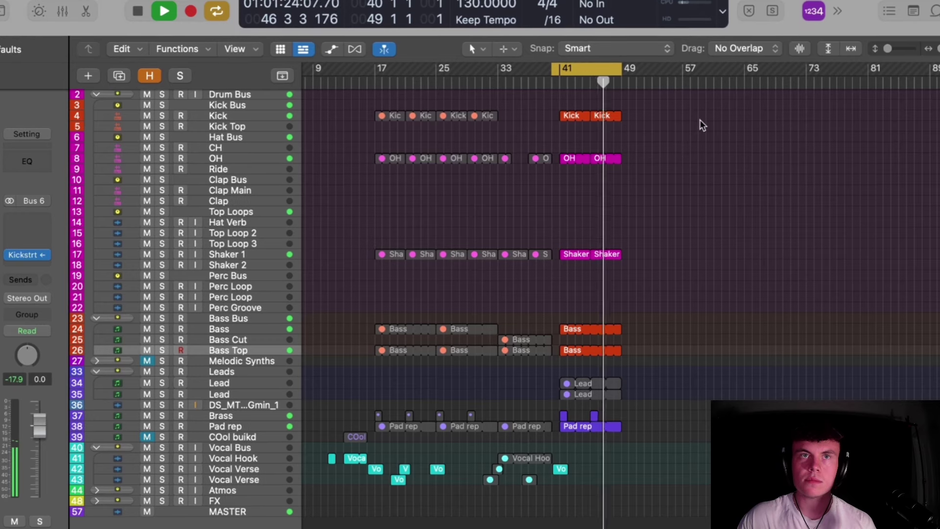
{"action": "key", "text": "space"}
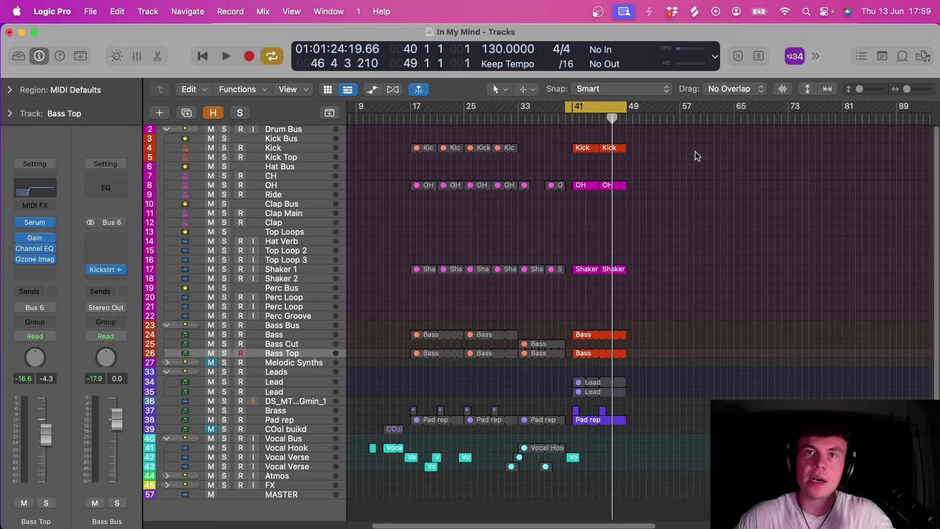
Select the Bass track, open its bar 41 region in the Piano Roll to examine the notes, and close the editor
{"action": "left_click", "coordinate": [268, 337]}
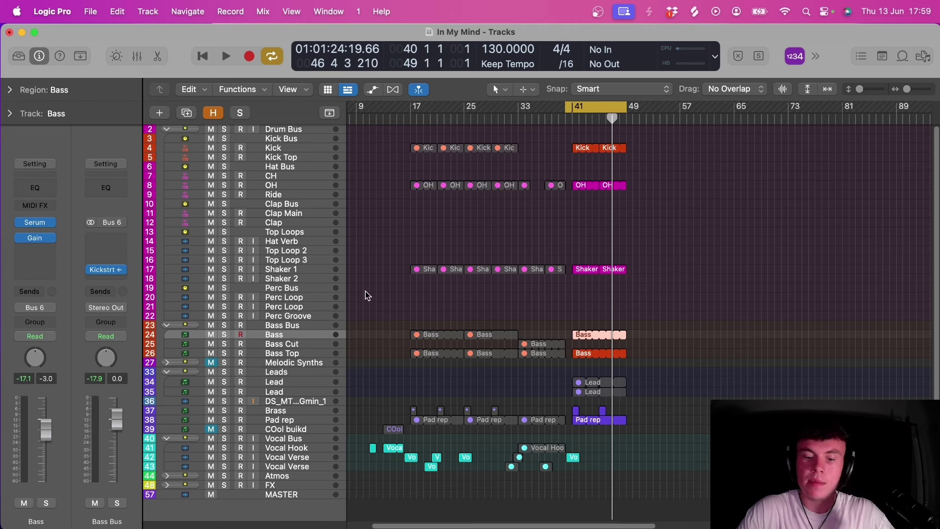
{"action": "double_click", "coordinate": [578, 339]}
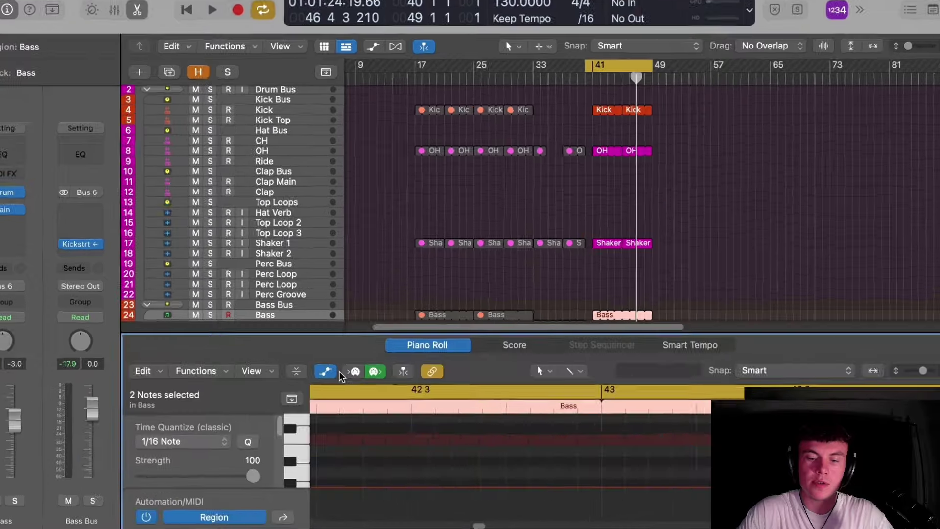
{"action": "scroll", "coordinate": [376, 466], "scroll_direction": "left", "scroll_amount": 5}
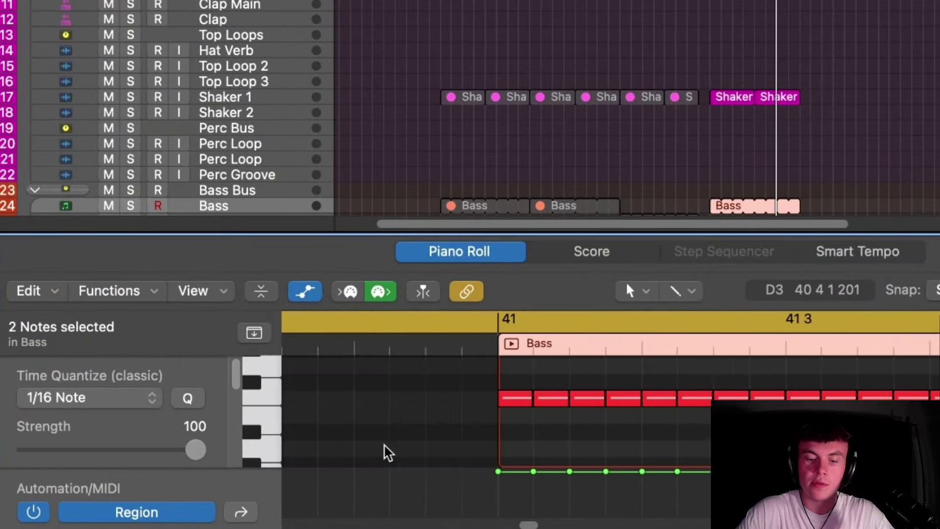
{"action": "scroll", "coordinate": [383, 444], "scroll_direction": "right", "scroll_amount": 5}
{"action": "scroll", "coordinate": [384, 444], "scroll_direction": "up", "scroll_amount": 2}
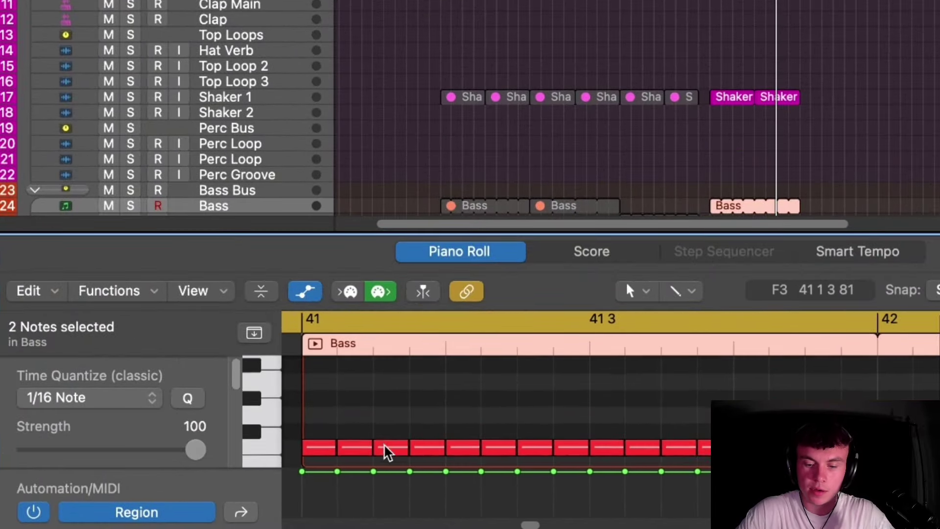
{"action": "key", "text": "p"}
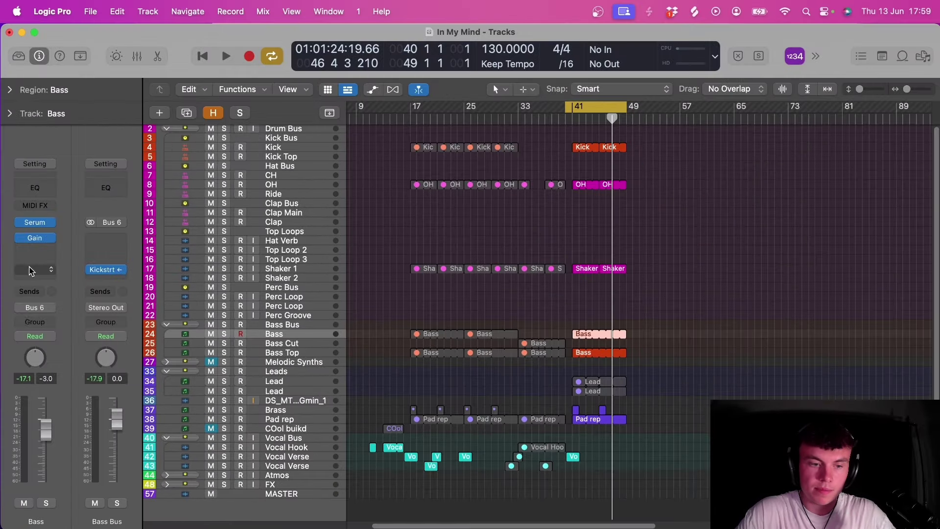
Open the Gain plug-in on the Bass track to examine its mono setting, and solo the track
{"action": "left_click", "coordinate": [34, 238]}
{"action": "left_click_drag", "start_coordinate": [583, 193], "coordinate": [859, 162]}
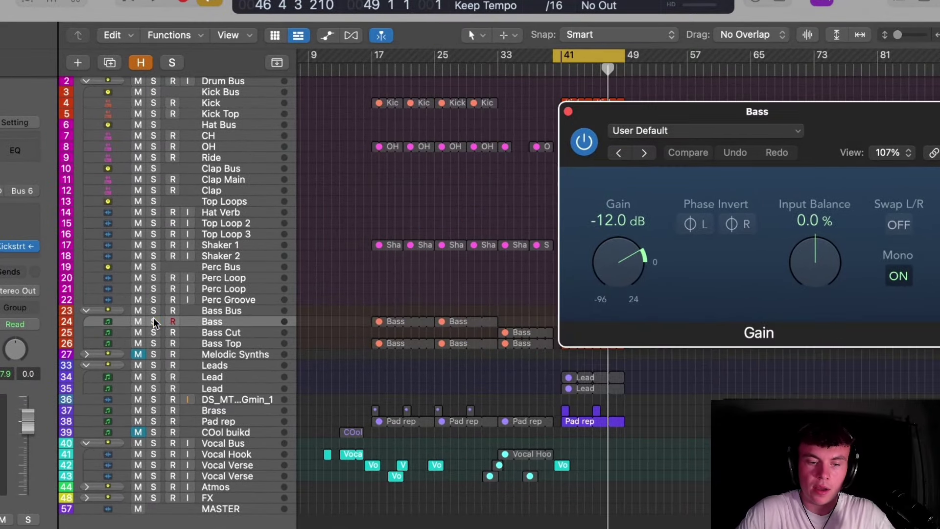
{"action": "left_click", "coordinate": [154, 322]}
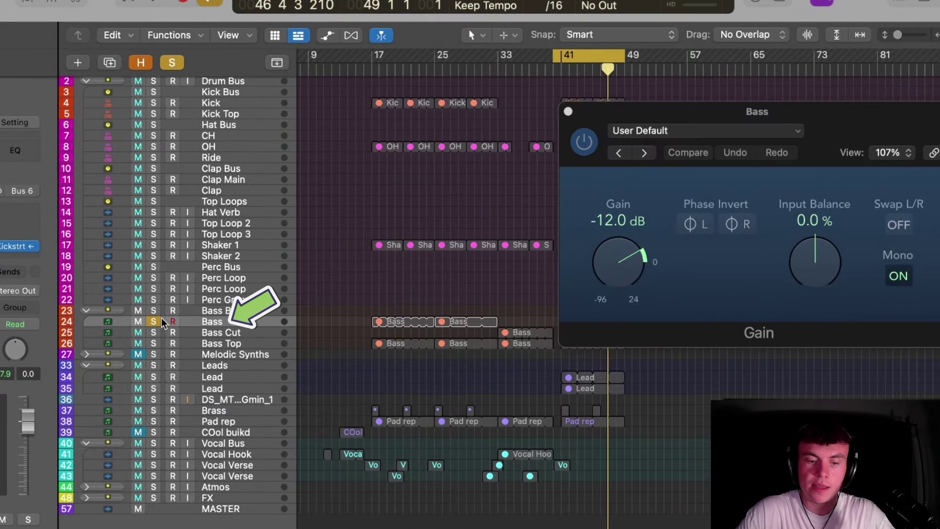
{"action": "left_click_drag", "start_coordinate": [903, 123], "coordinate": [662, 124]}
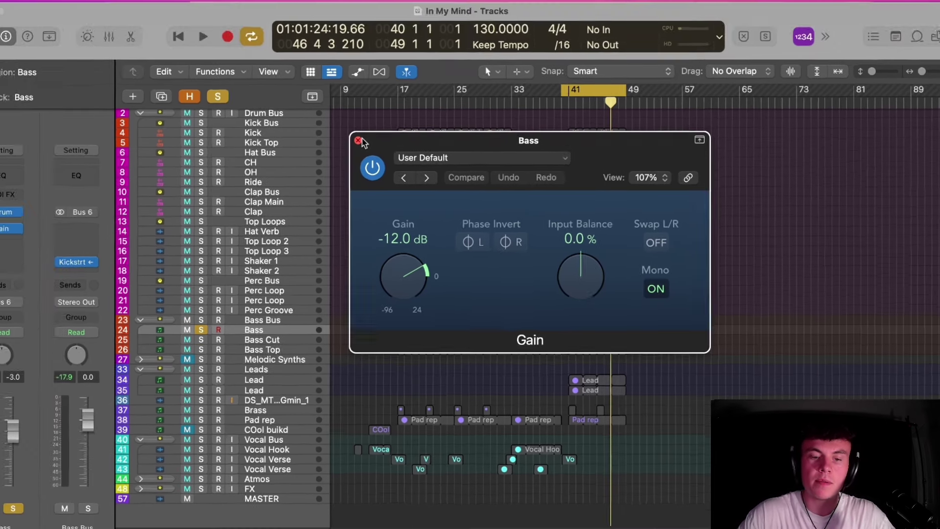
{"action": "left_click_drag", "start_coordinate": [375, 112], "coordinate": [628, 333]}
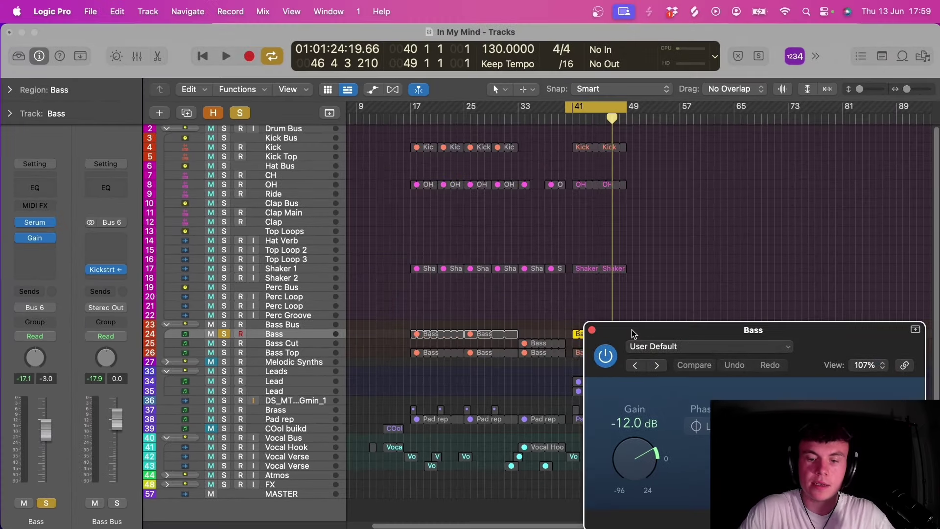
Play the loop, comparing the soloed Bass, Bass with Kick and the full mix, and stop with only Bass soloed
{"action": "key", "text": "space"}
{"action": "left_click_drag", "start_coordinate": [749, 333], "coordinate": [753, 236]}
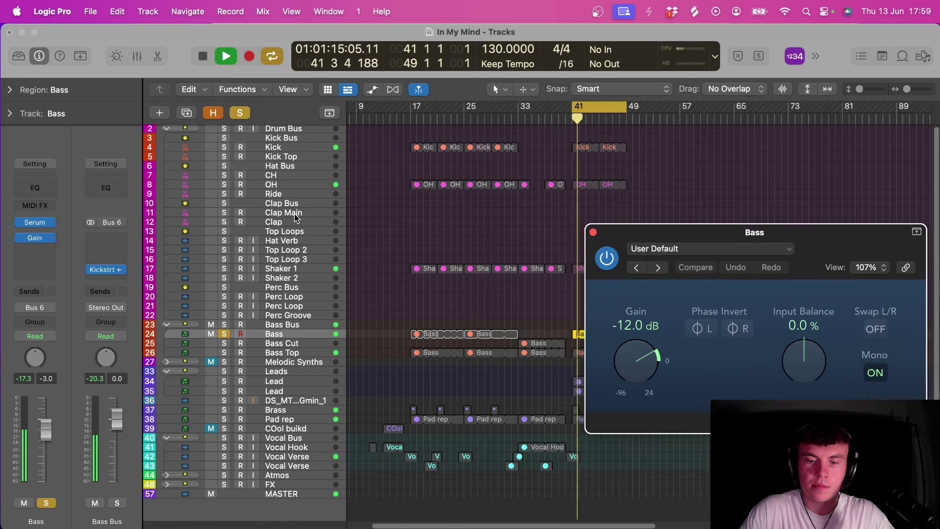
{"action": "left_click", "coordinate": [225, 149]}
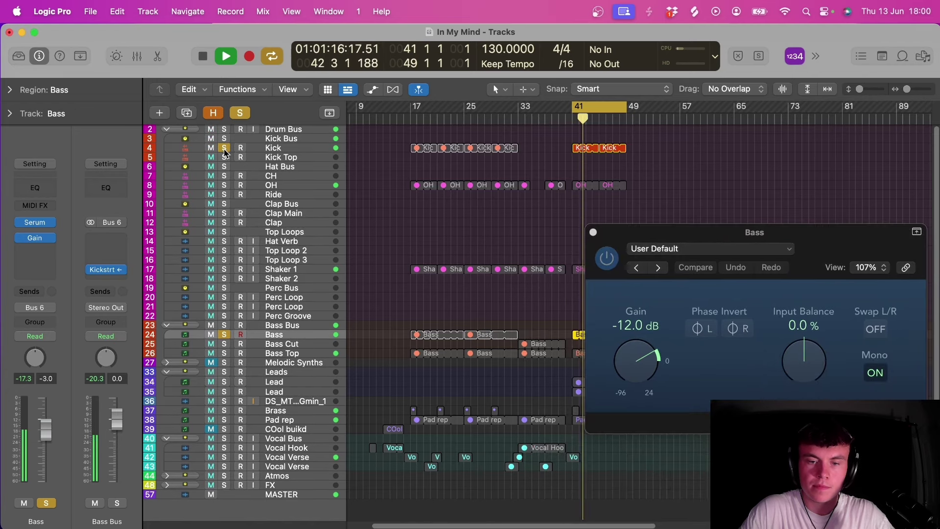
{"action": "left_click", "coordinate": [239, 113]}
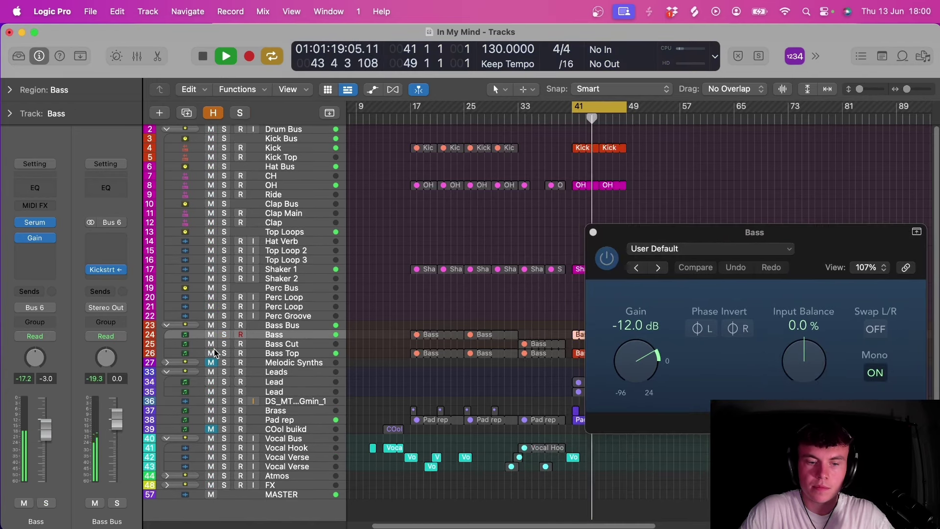
{"action": "left_click", "coordinate": [222, 335]}
{"action": "key", "text": "space"}
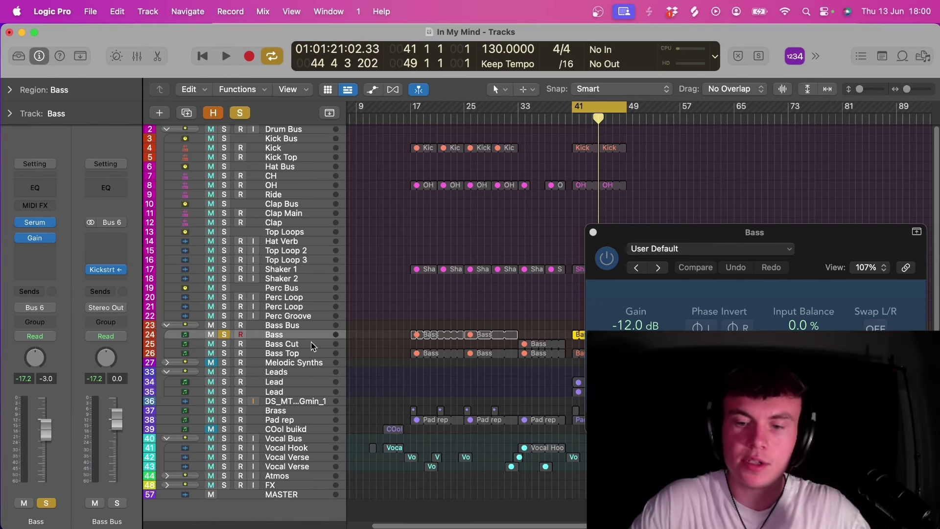
Close the Bass track's Gain window, and select the Bass Top track and solo it alongside Bass
{"action": "scroll", "coordinate": [313, 346], "scroll_direction": "left", "scroll_amount": 2}
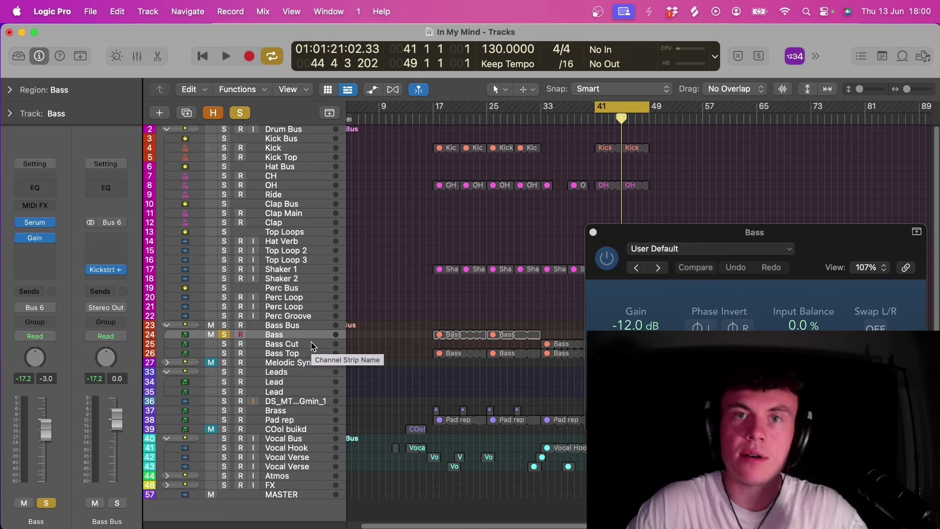
{"action": "left_click_drag", "start_coordinate": [714, 236], "coordinate": [576, 217]}
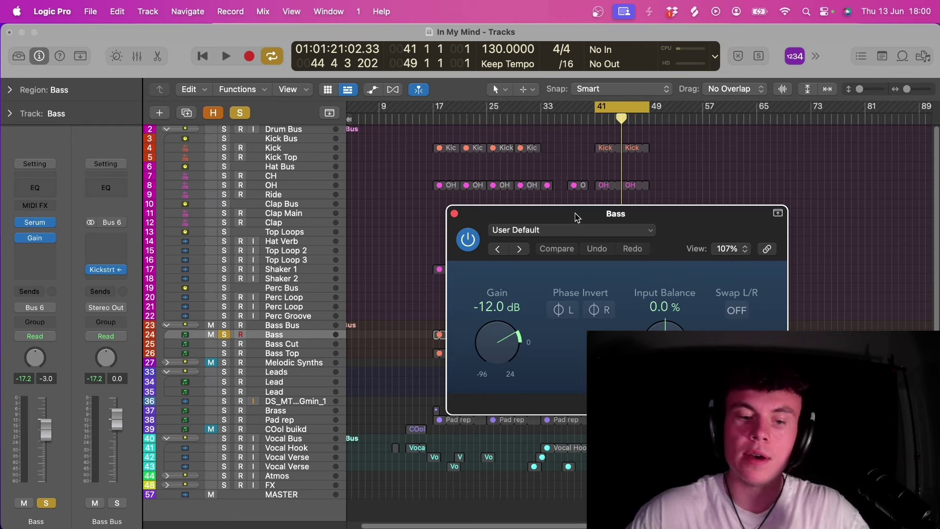
{"action": "left_click", "coordinate": [454, 214]}
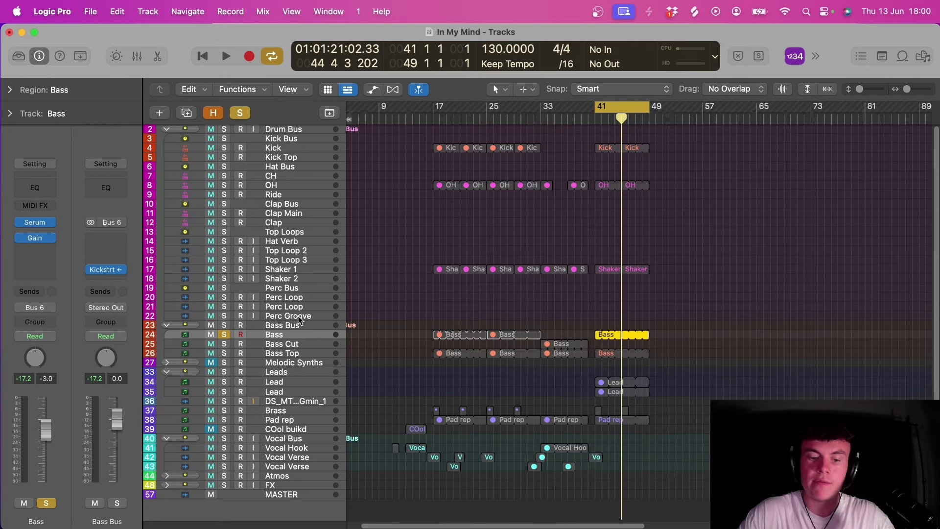
{"action": "left_click", "coordinate": [304, 362]}
{"action": "left_click", "coordinate": [301, 353]}
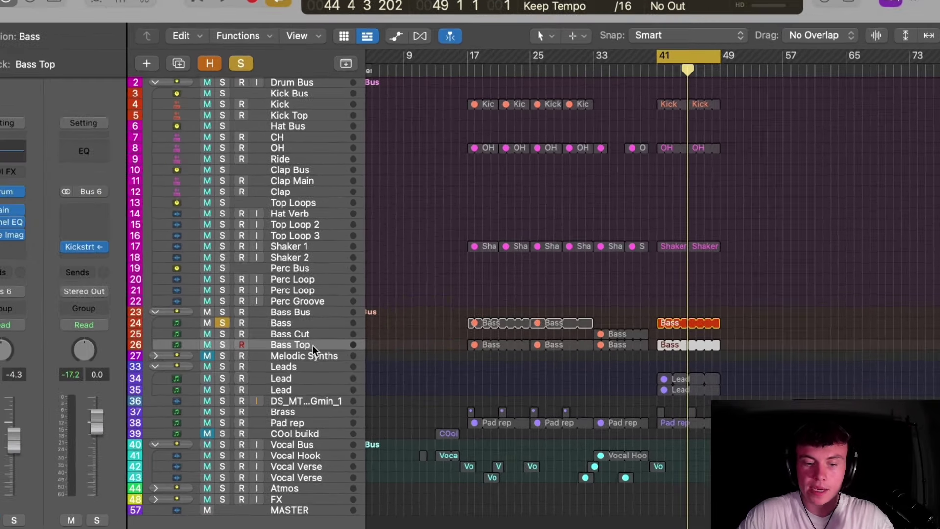
{"action": "left_click", "coordinate": [223, 345]}
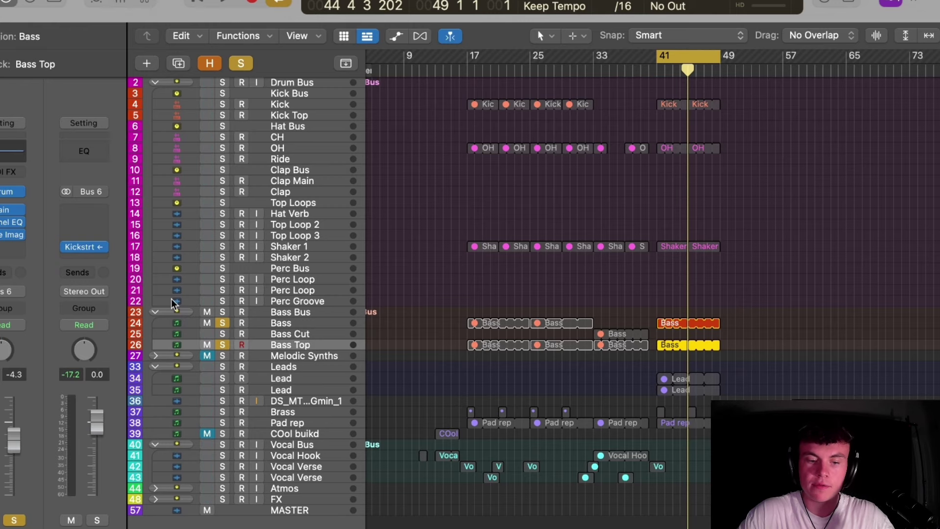
Set the low-cut frequency in Bass Top's Channel EQ to 199 Hz and close the EQ window
{"action": "left_click", "coordinate": [20, 164]}
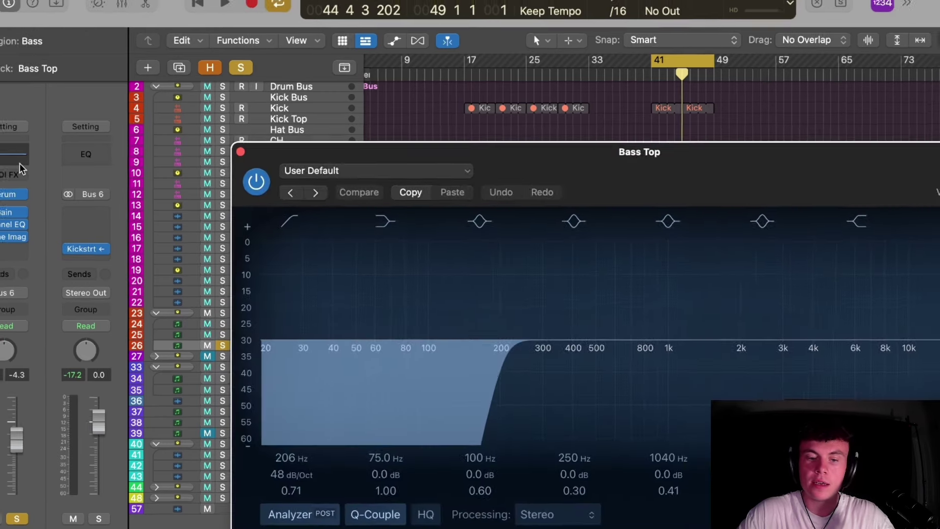
{"action": "left_click_drag", "start_coordinate": [684, 157], "coordinate": [607, 71]}
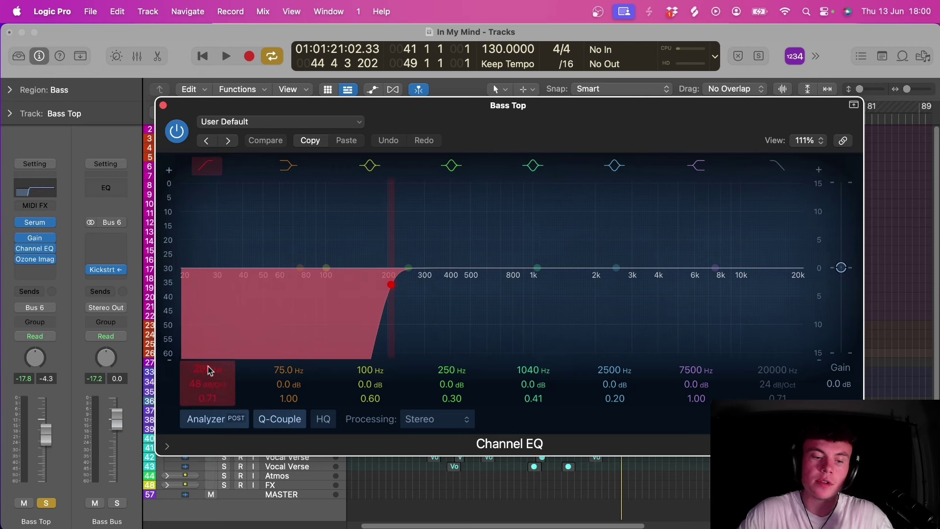
{"action": "mouse_move", "coordinate": [207, 369]}
{"action": "left_mouse_down"}
{"action": "mouse_move", "coordinate": [207, 388]}
{"action": "mouse_move", "coordinate": [207, 370]}
{"action": "left_mouse_up"}
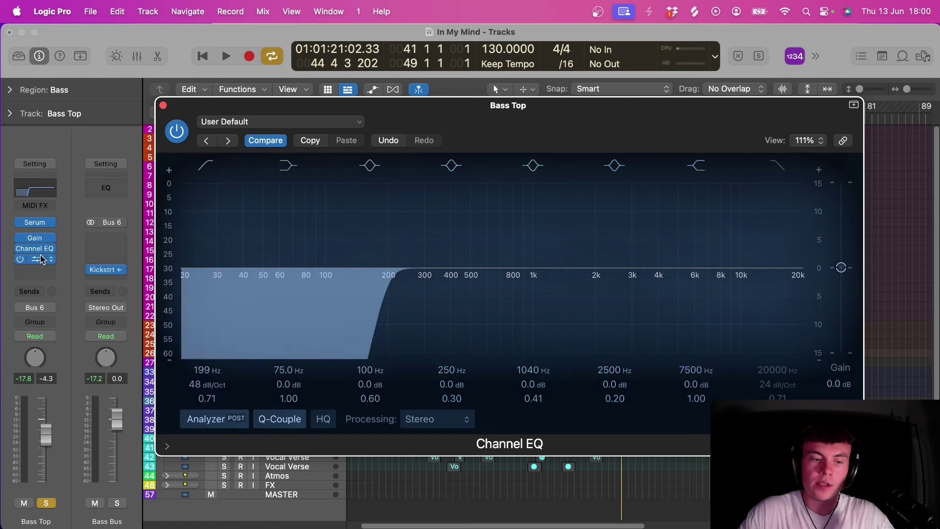
{"action": "left_click", "coordinate": [163, 105]}
Open Bass Top's Ozone Imager and Gain plug-ins to examine the stereo width and mono settings, and close both windows
{"action": "left_click", "coordinate": [35, 258]}
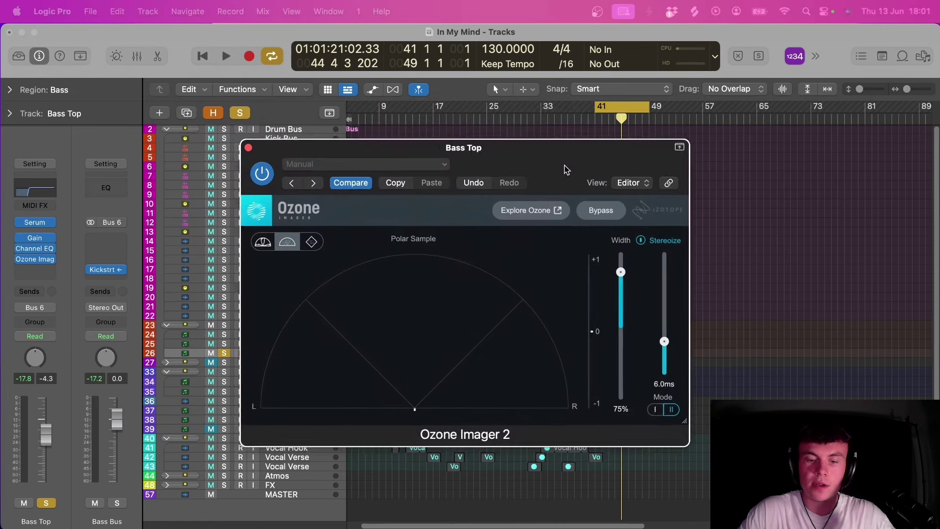
{"action": "left_click_drag", "start_coordinate": [567, 169], "coordinate": [574, 161]}
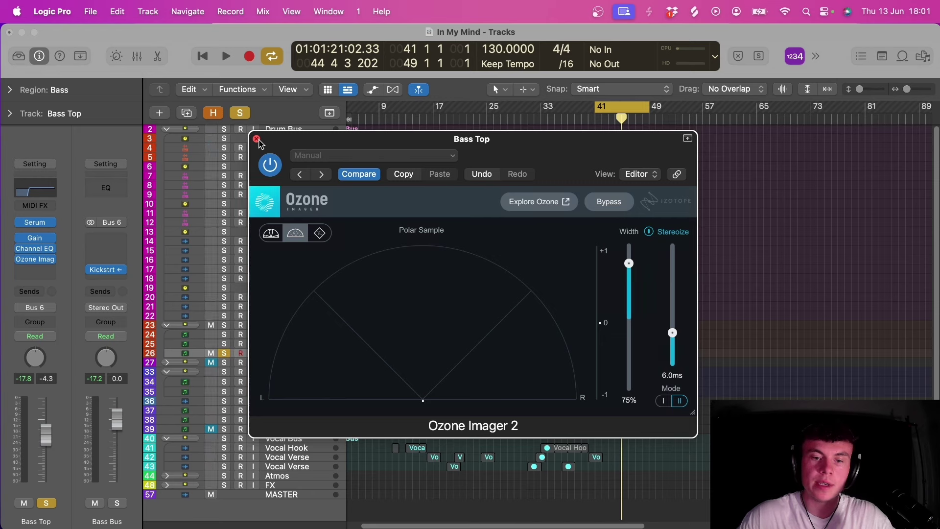
{"action": "left_click", "coordinate": [48, 238]}
{"action": "left_click", "coordinate": [29, 238]}
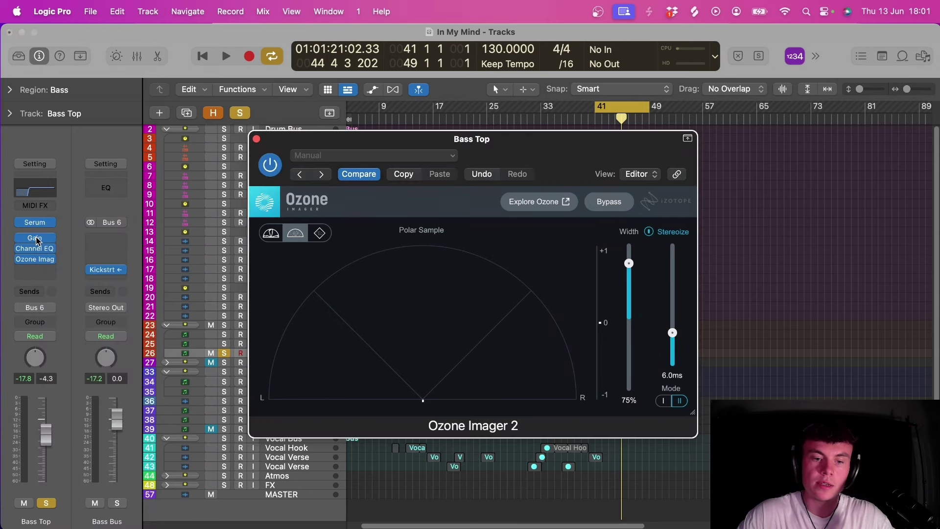
{"action": "left_click", "coordinate": [34, 238]}
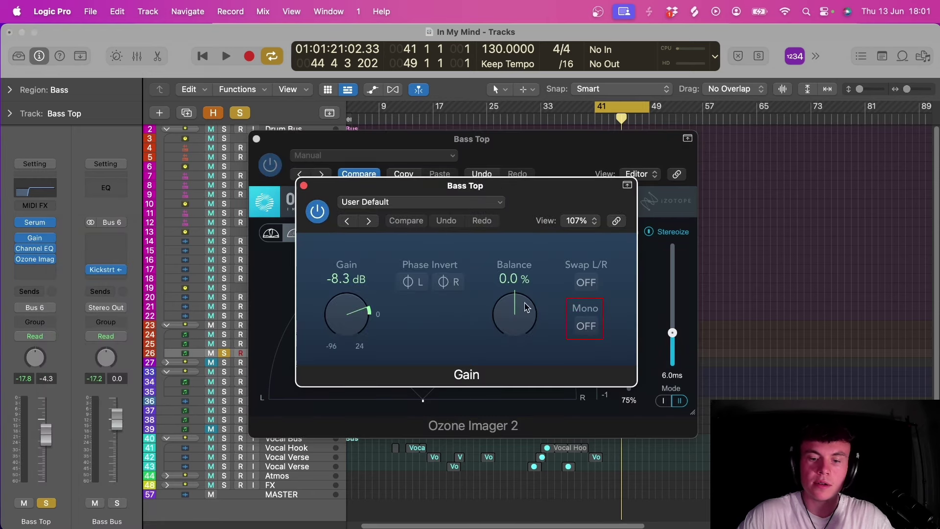
{"action": "left_click", "coordinate": [304, 186]}
{"action": "left_click", "coordinate": [256, 139]}
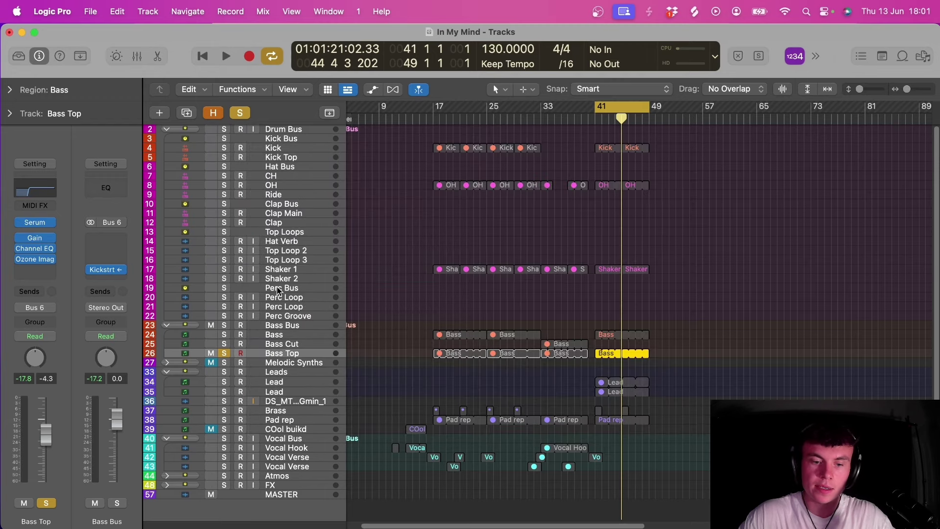
Play the loop with only Bass Top soloed, and add Bass to the solo to hear both layers together
{"action": "left_click", "coordinate": [765, 261]}
{"action": "key", "text": "space"}
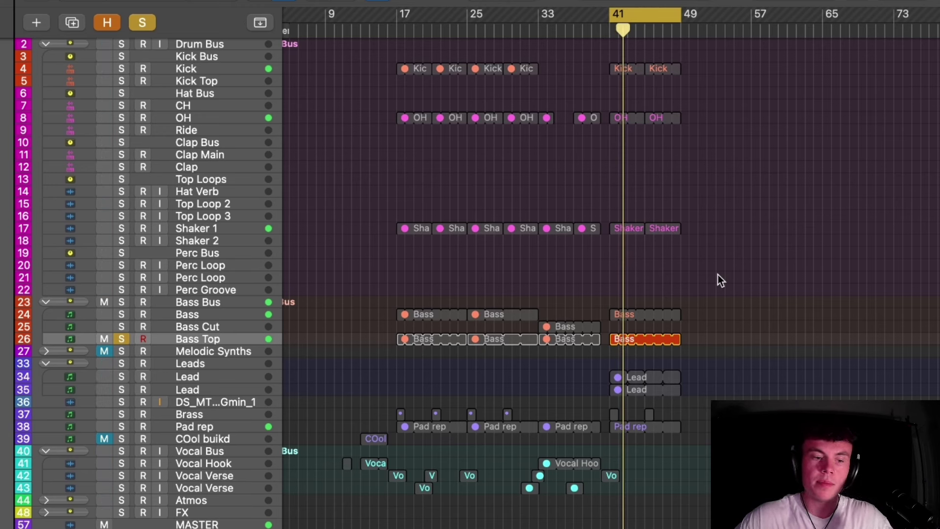
{"action": "left_click", "coordinate": [122, 312]}
{"action": "left_click", "coordinate": [215, 314]}
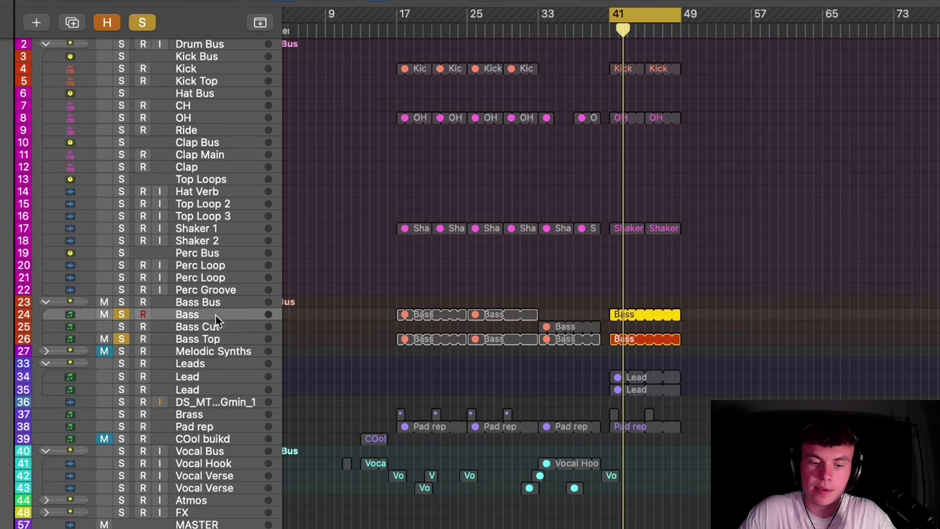
{"action": "key", "text": "space"}
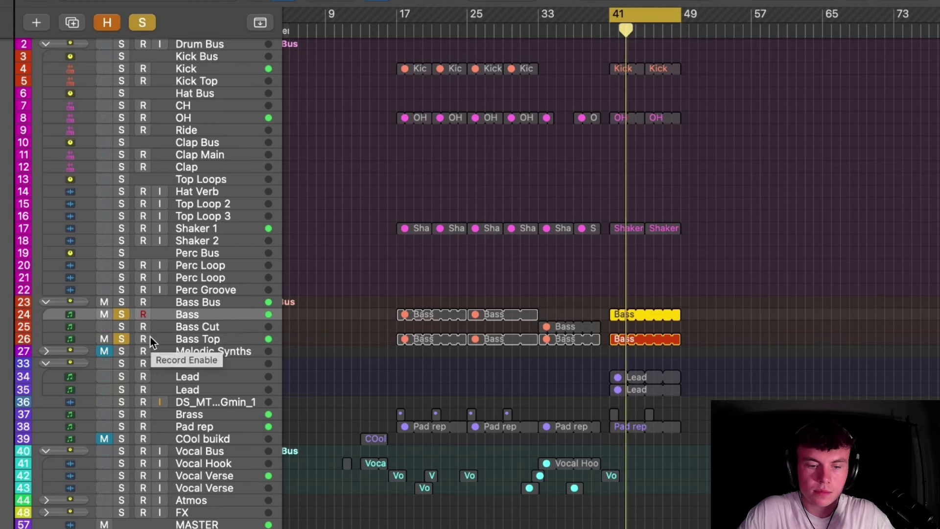
Switch back and forth between the Bass and Bass Top tracks to compare their channel strips and plug-in chains
{"action": "left_click", "coordinate": [202, 341]}
{"action": "left_click", "coordinate": [210, 319]}
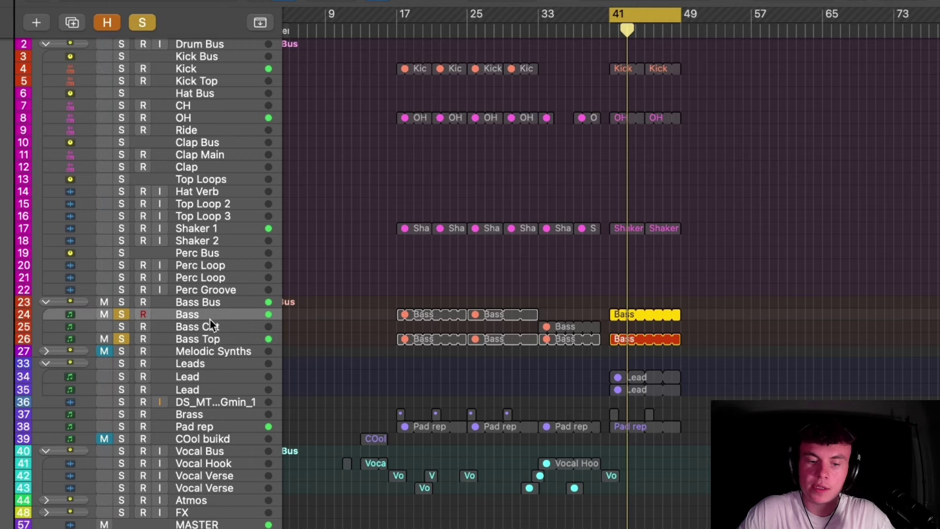
{"action": "left_click", "coordinate": [215, 341]}
{"action": "left_click", "coordinate": [215, 315]}
{"action": "left_click", "coordinate": [211, 341]}
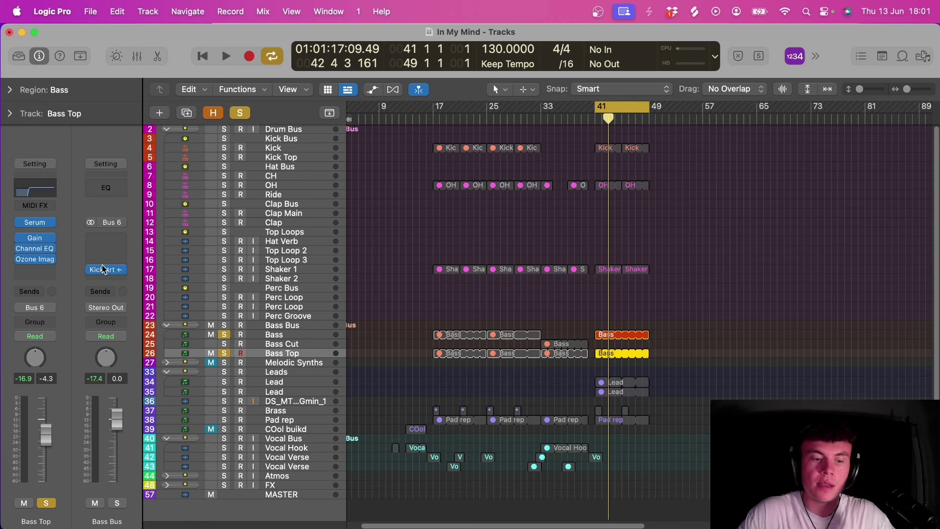
{"action": "mouse_move", "coordinate": [107, 270]}
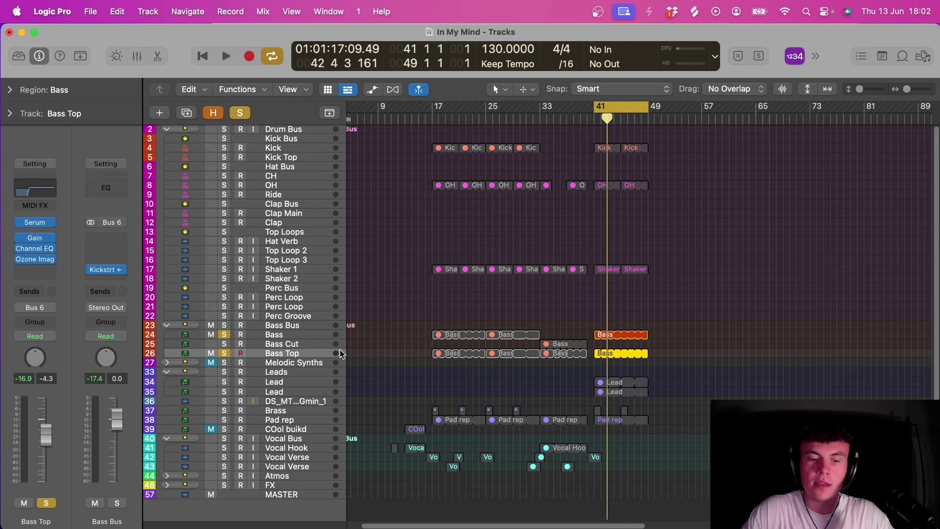
{"action": "key", "text": "Up"}
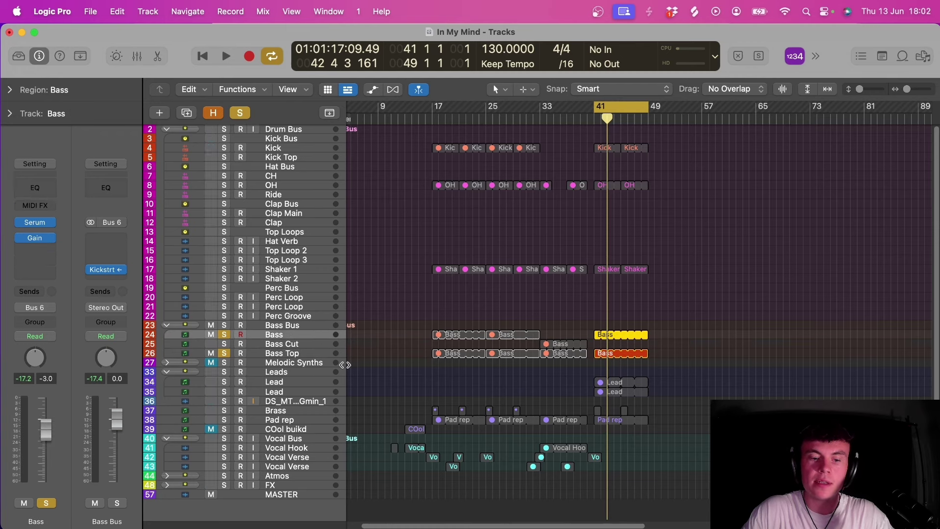
{"action": "key", "text": "Down"}
{"action": "key", "text": "Down"}
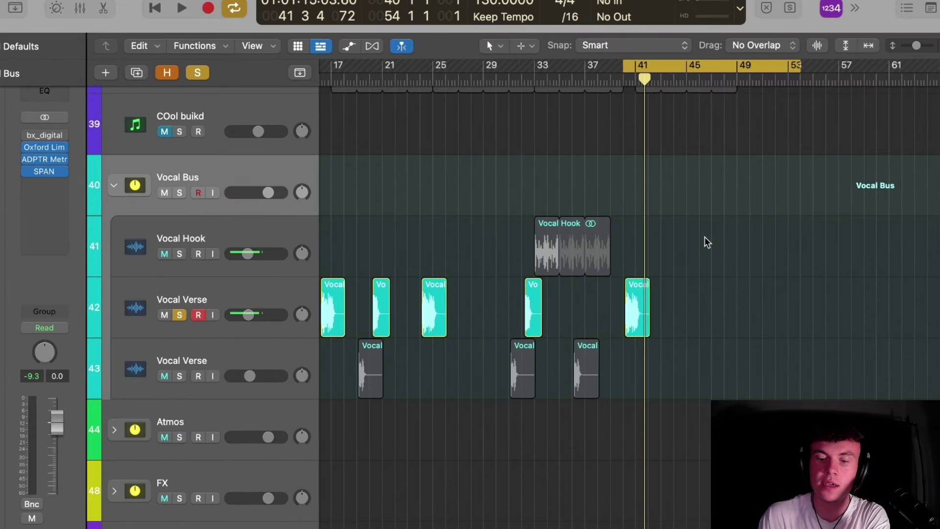
Enable the Vocal Bus send to Bus 27, and examine the EchoBoy delay on the Vox 1/4 channel
{"action": "key", "text": "space"}
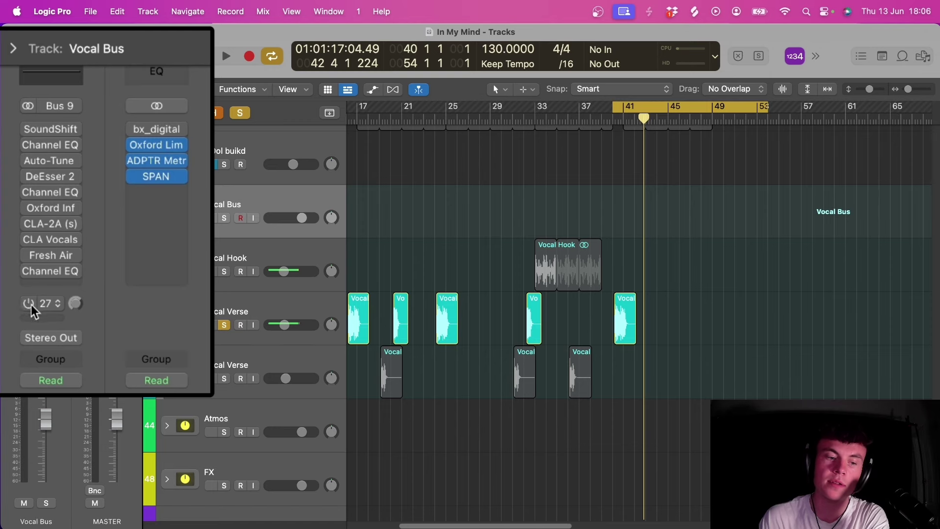
{"action": "left_click", "coordinate": [29, 304]}
{"action": "left_click", "coordinate": [74, 303]}
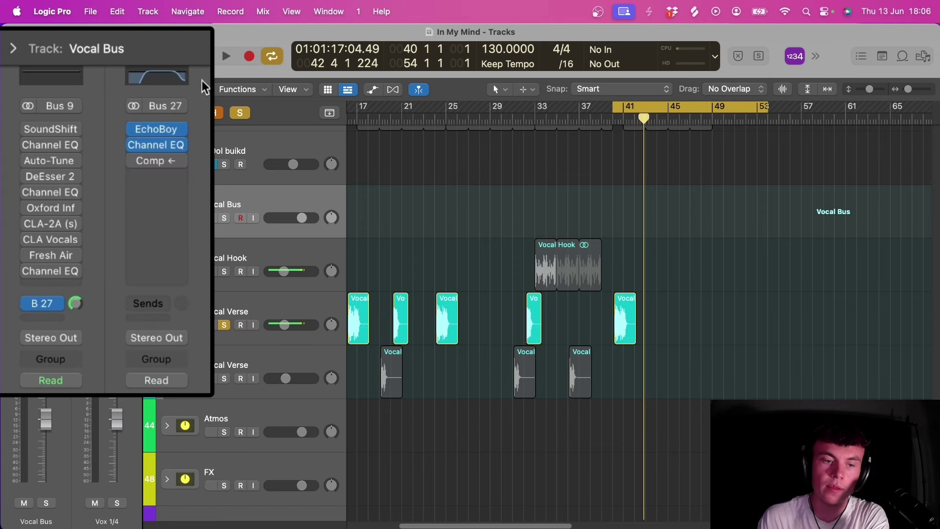
{"action": "left_click", "coordinate": [177, 135]}
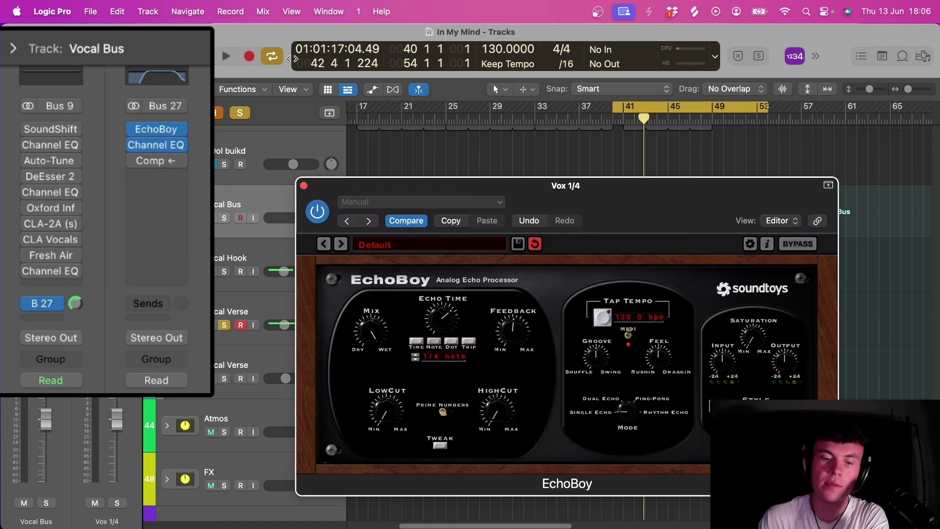
{"action": "left_click", "coordinate": [303, 186]}
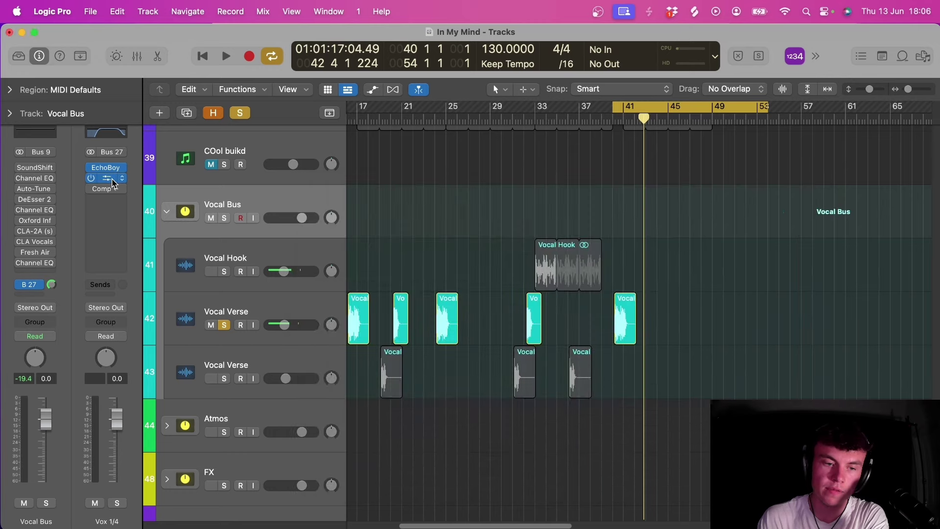
Set the low cut in Vox 1/4's Channel EQ to 272 Hz at 48 dB/Oct, and close the EQ window
{"action": "left_click", "coordinate": [108, 177]}
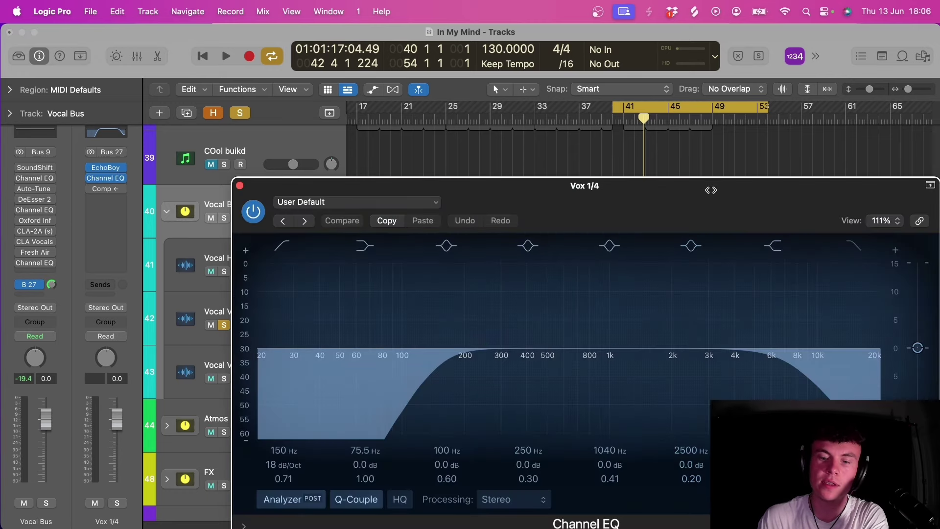
{"action": "left_click_drag", "start_coordinate": [703, 193], "coordinate": [637, 116]}
{"action": "left_click_drag", "start_coordinate": [374, 313], "coordinate": [427, 289]}
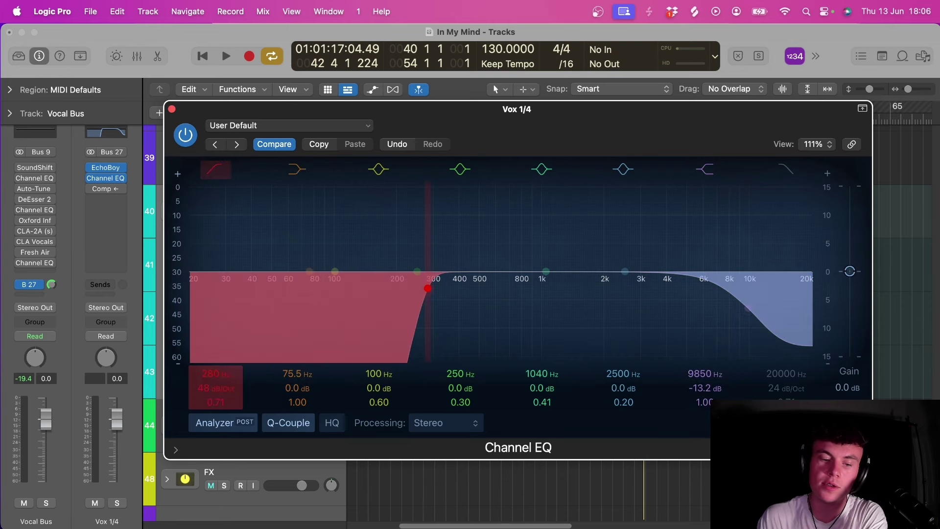
{"action": "mouse_move", "coordinate": [230, 372]}
{"action": "left_mouse_down"}
{"action": "mouse_move", "coordinate": [231, 384]}
{"action": "mouse_move", "coordinate": [231, 374]}
{"action": "left_mouse_up"}
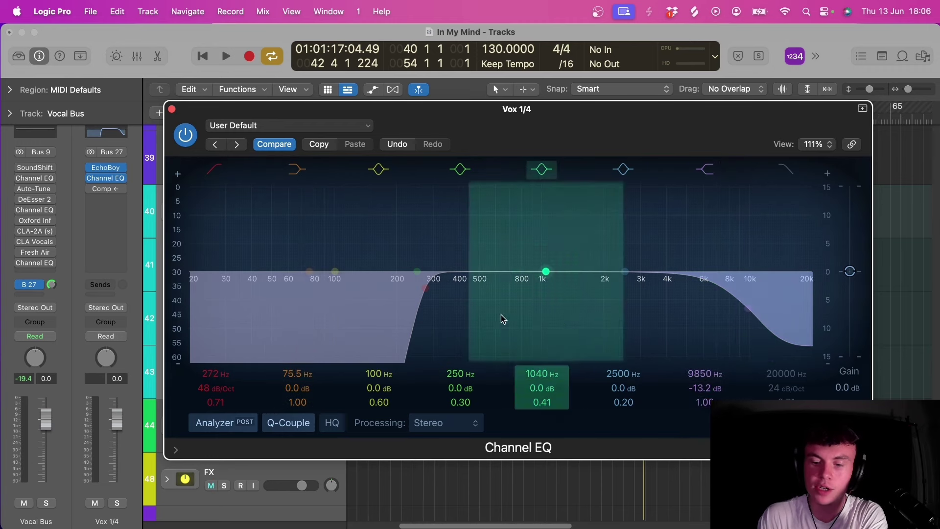
{"action": "left_click", "coordinate": [193, 133]}
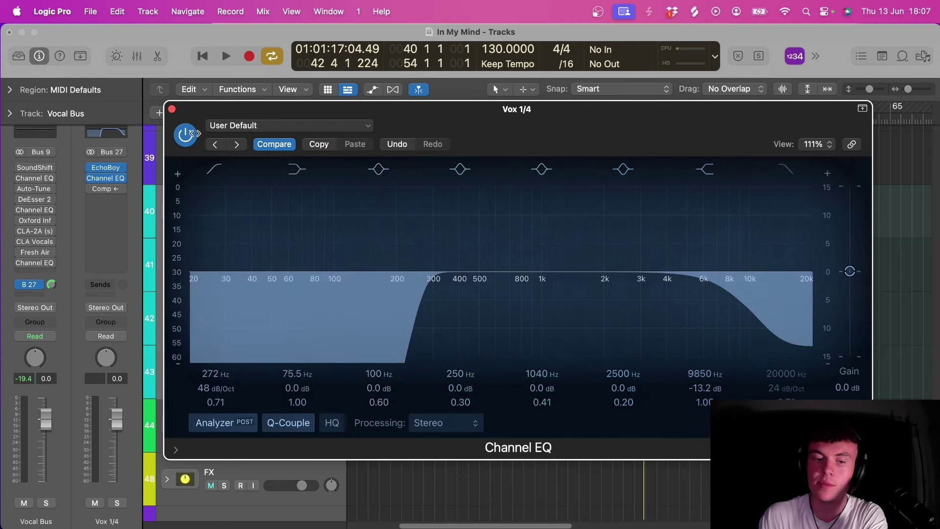
{"action": "left_click", "coordinate": [172, 110]}
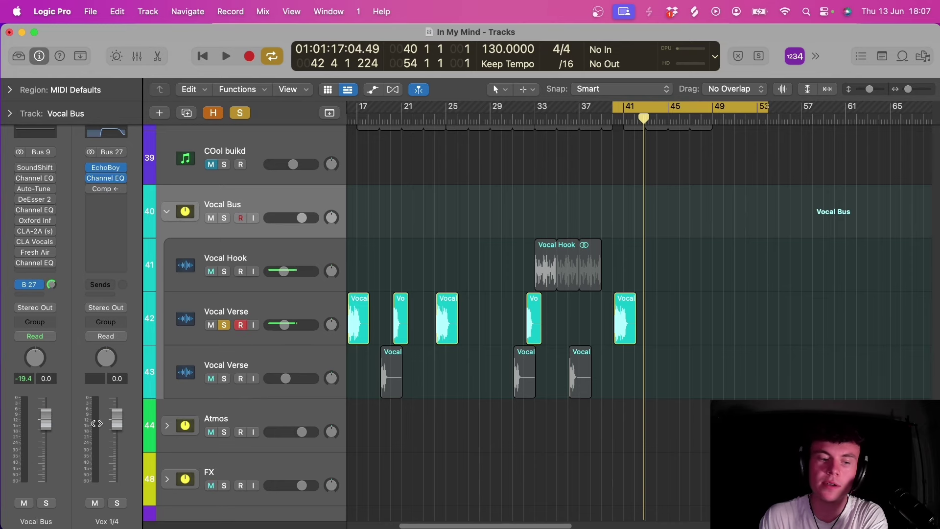
Listen to the soloed Vocal Verse with the delay send active, and open Vox 1/4's Compressor with its window scaled to 84%
{"action": "key", "text": "space"}
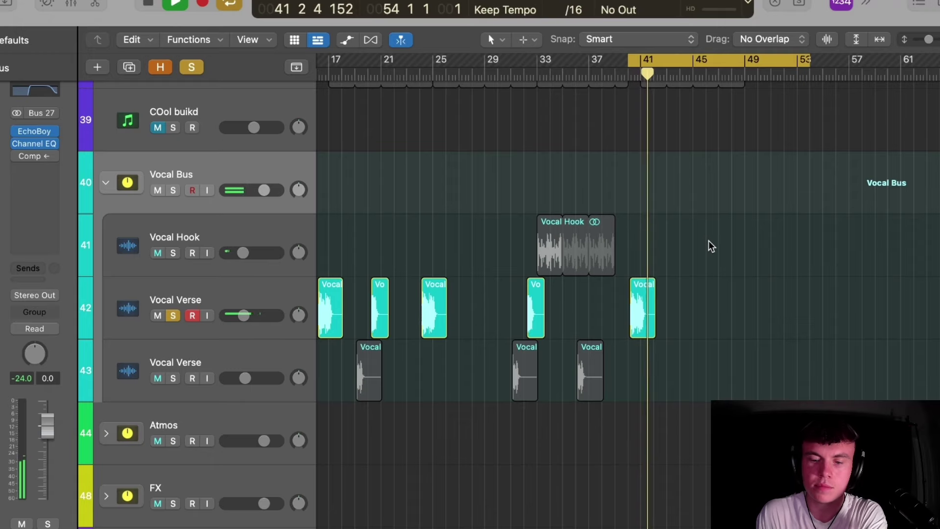
{"action": "key", "text": "space"}
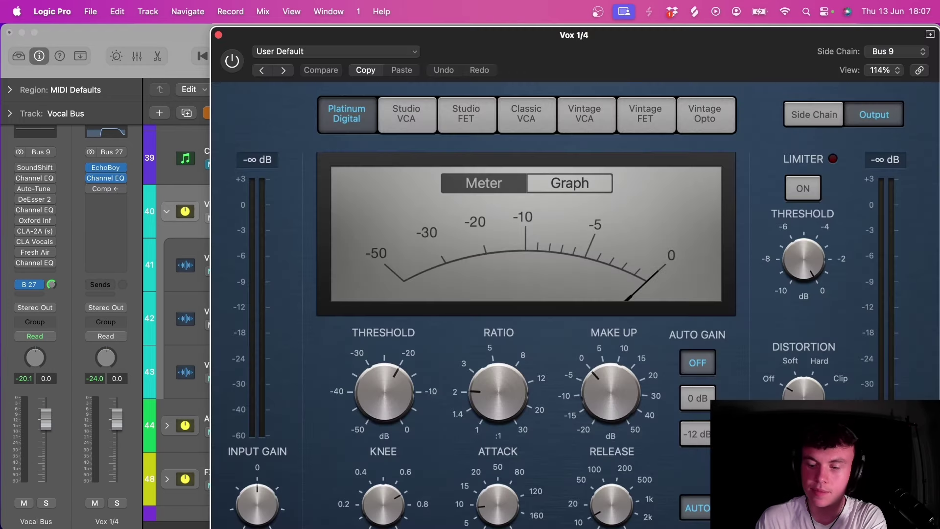
{"action": "left_click_drag", "start_coordinate": [939, 509], "coordinate": [747, 453]}
{"action": "left_click_drag", "start_coordinate": [559, 59], "coordinate": [666, 89]}
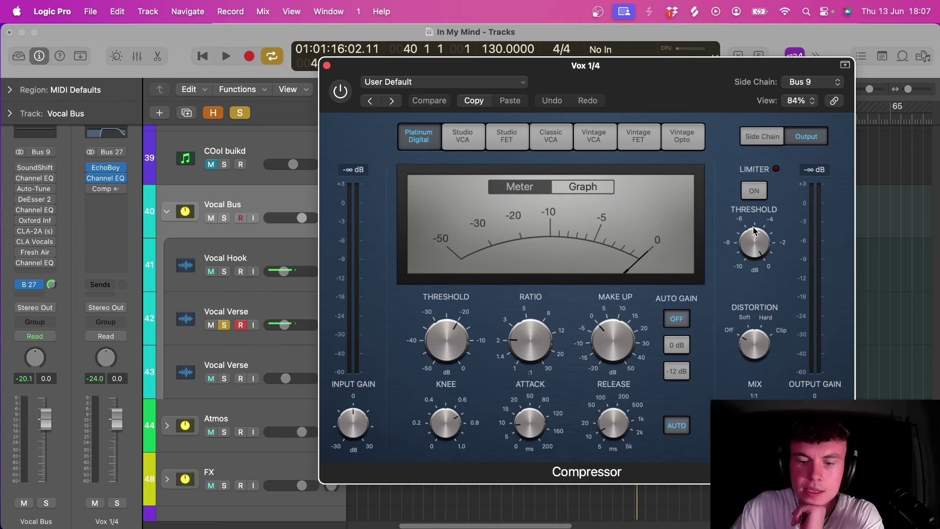
Select Bus 9, fed by the Vocal Hook and Vocal Verse tracks, as the Compressor's side-chain source
{"action": "left_click", "coordinate": [816, 83]}
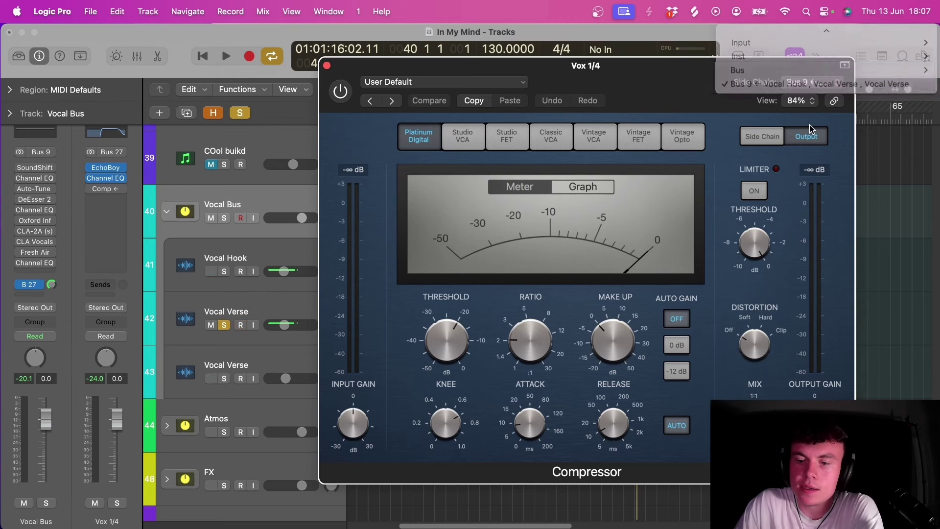
{"action": "left_click", "coordinate": [800, 84]}
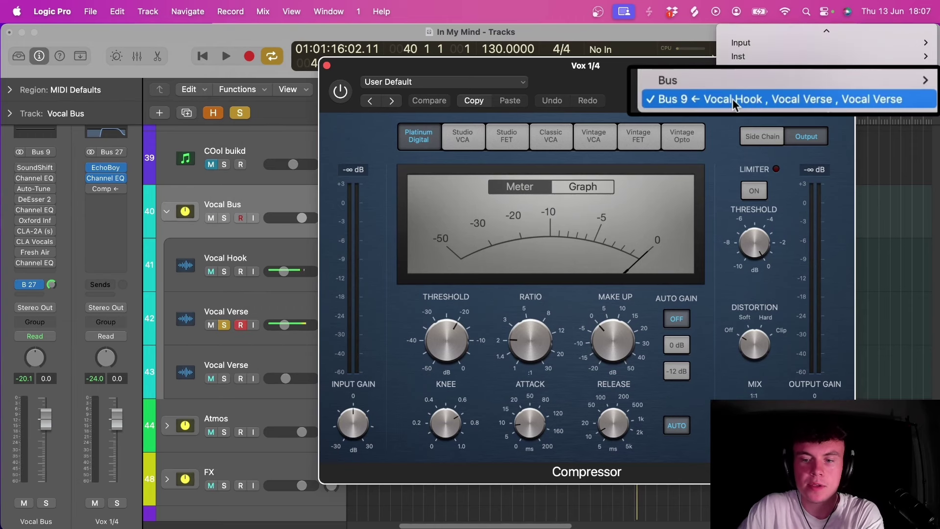
{"action": "left_click", "coordinate": [732, 98]}
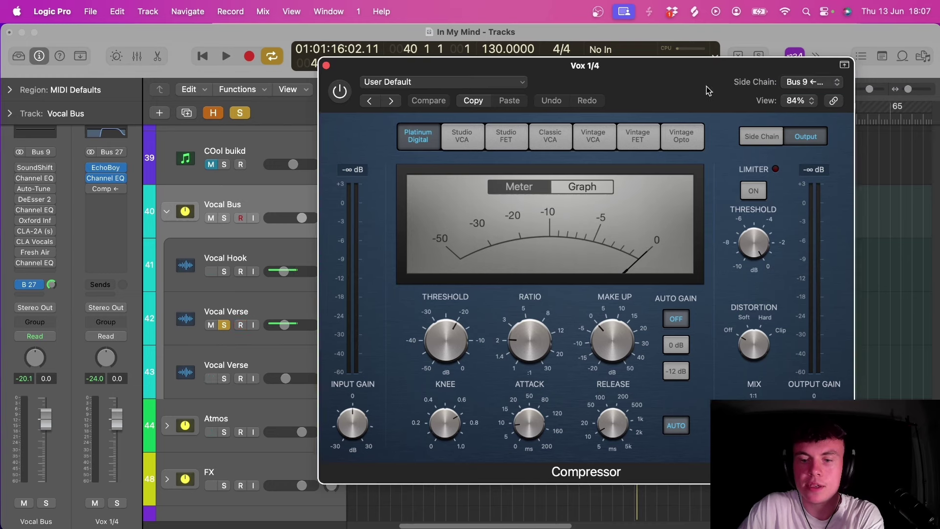
{"action": "left_click_drag", "start_coordinate": [706, 91], "coordinate": [734, 88]}
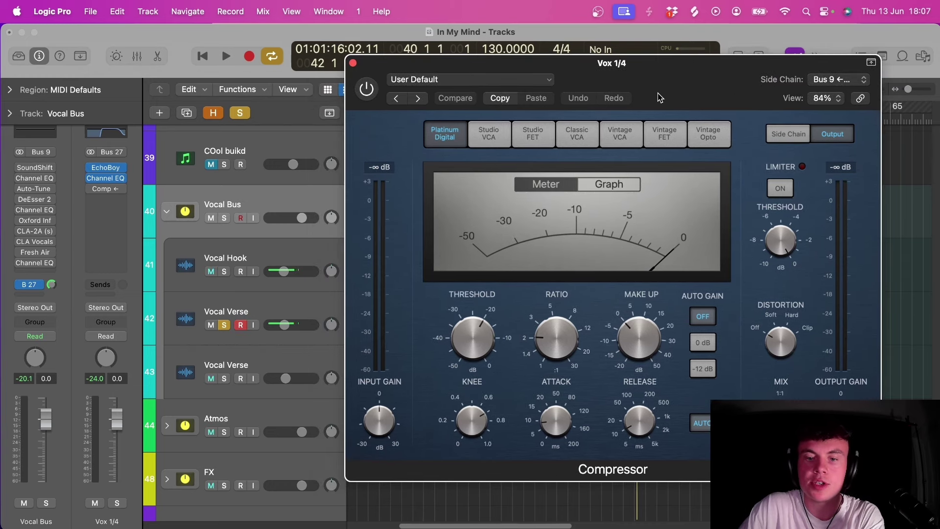
{"action": "left_click_drag", "start_coordinate": [657, 92], "coordinate": [660, 97]}
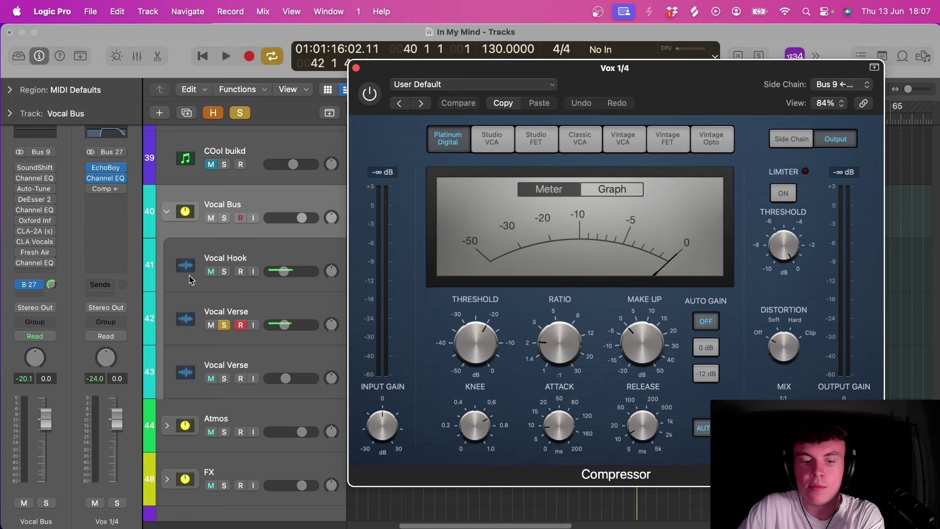
Turn on the Vox 1/4 Compressor and lower its threshold to -45.0 dB while the vocal plays
{"action": "mouse_move", "coordinate": [543, 390]}
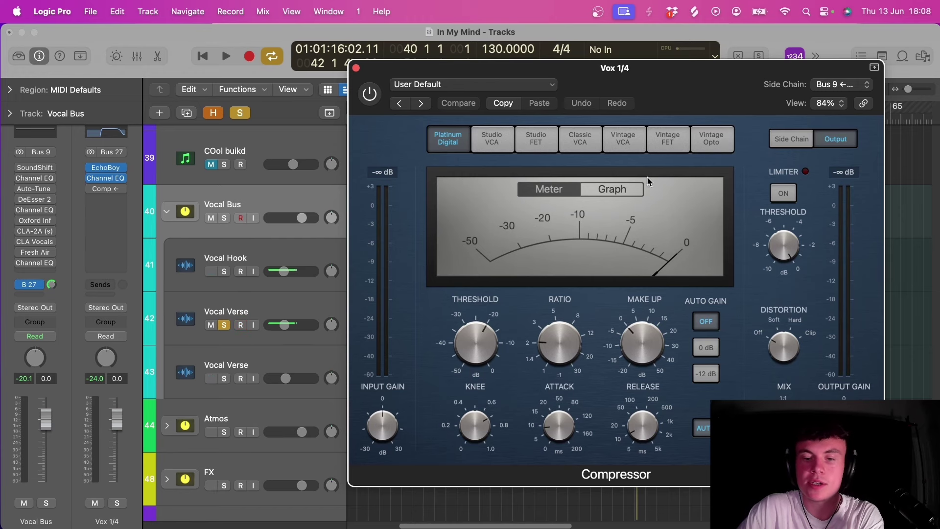
{"action": "left_click_drag", "start_coordinate": [657, 72], "coordinate": [698, 73]}
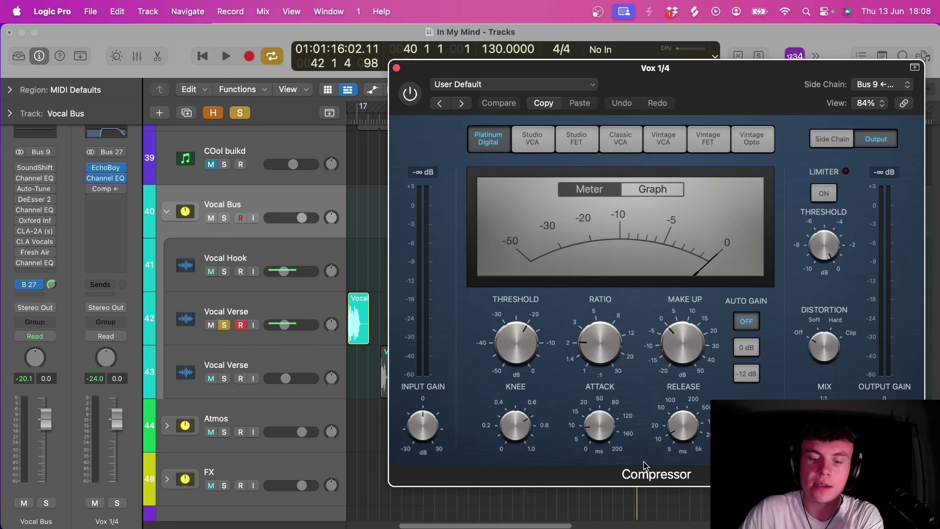
{"action": "left_click_drag", "start_coordinate": [512, 340], "coordinate": [488, 350]}
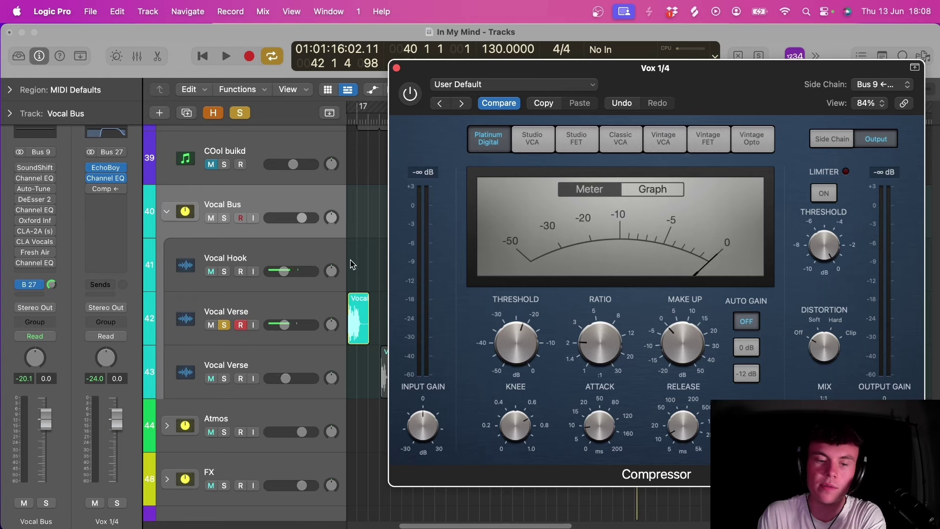
{"action": "key", "text": "space"}
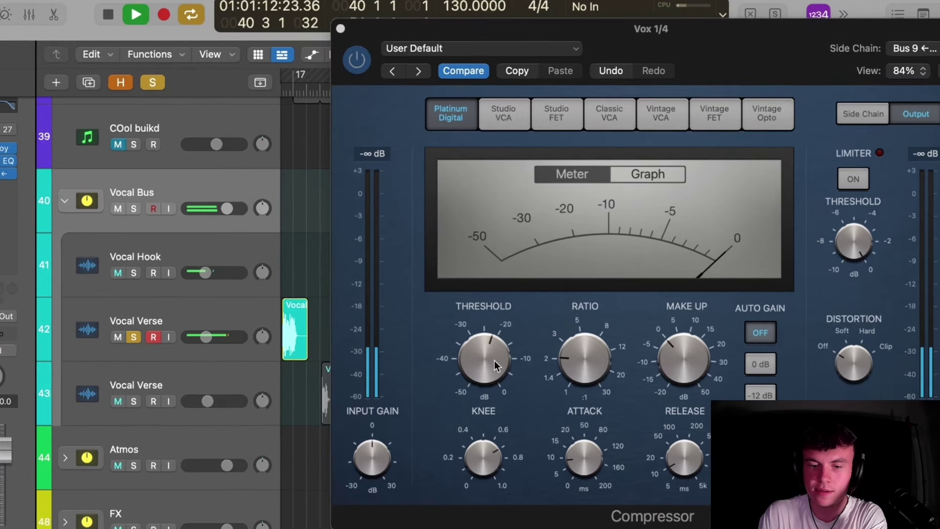
{"action": "left_click_drag", "start_coordinate": [495, 360], "coordinate": [488, 398]}
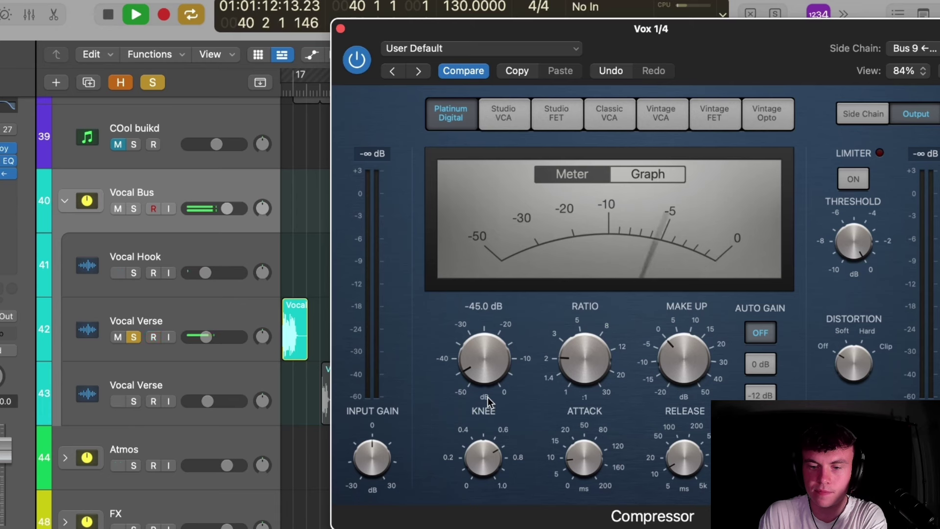
Lower the Vox 1/4 Compressor's threshold to -50.0 dB and shorten its attack while the vocal plays
{"action": "left_click", "coordinate": [484, 392], "text": "alt"}
{"action": "left_click", "coordinate": [485, 391], "text": "alt"}
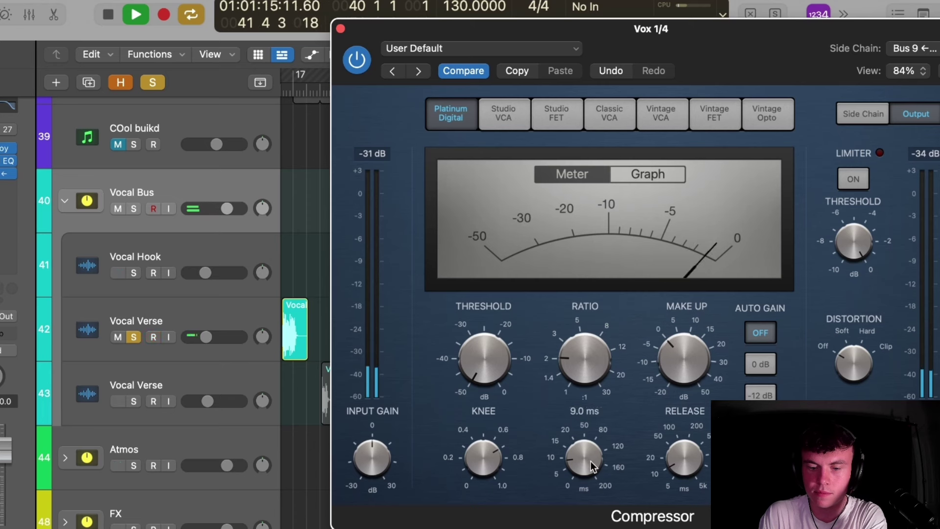
{"action": "left_click_drag", "start_coordinate": [590, 460], "coordinate": [590, 476]}
{"action": "key", "text": "space"}
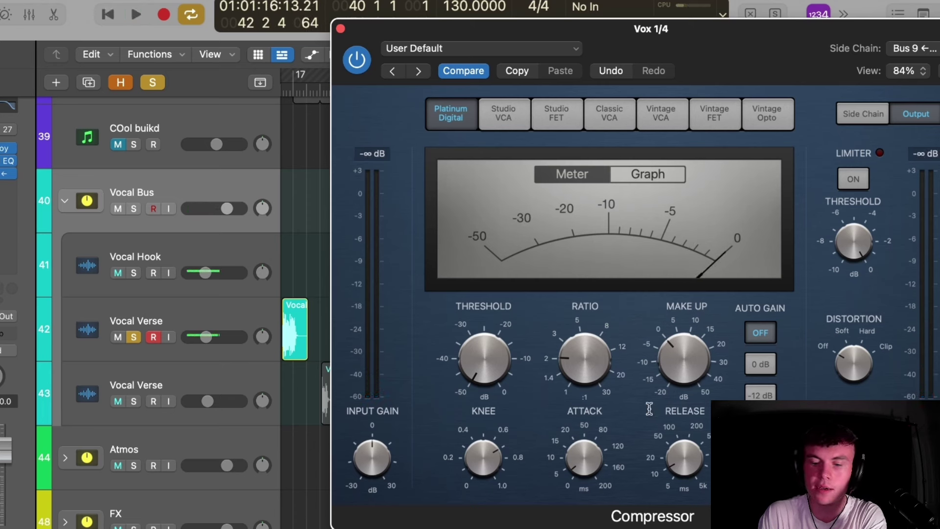
Adjust the Compressor's release against the playing vocal, ending on a fast release under 10 ms
{"action": "left_click_drag", "start_coordinate": [674, 451], "coordinate": [673, 416]}
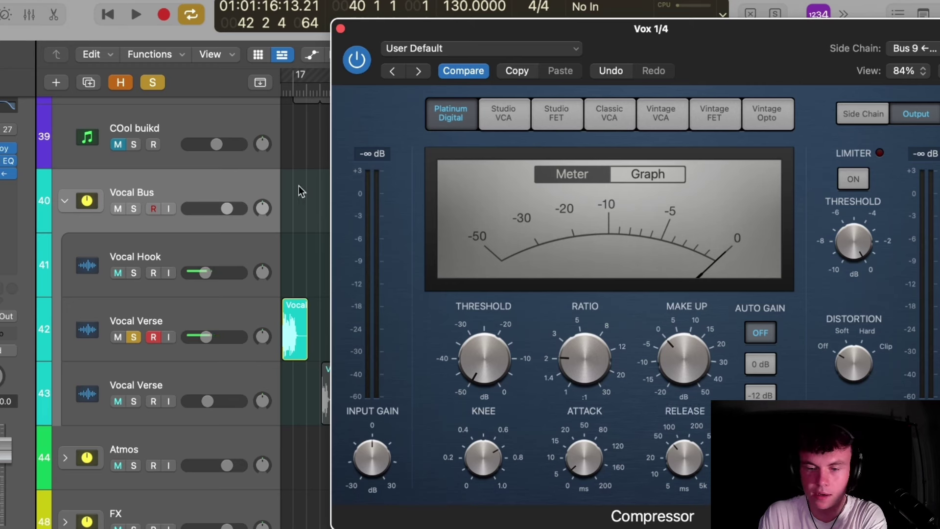
{"action": "key", "text": "space"}
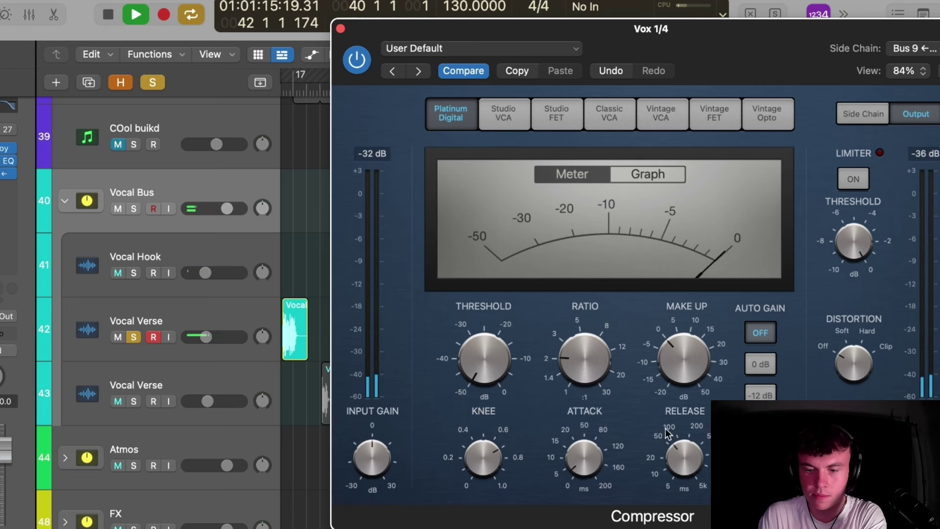
{"action": "left_click_drag", "start_coordinate": [681, 464], "coordinate": [680, 482]}
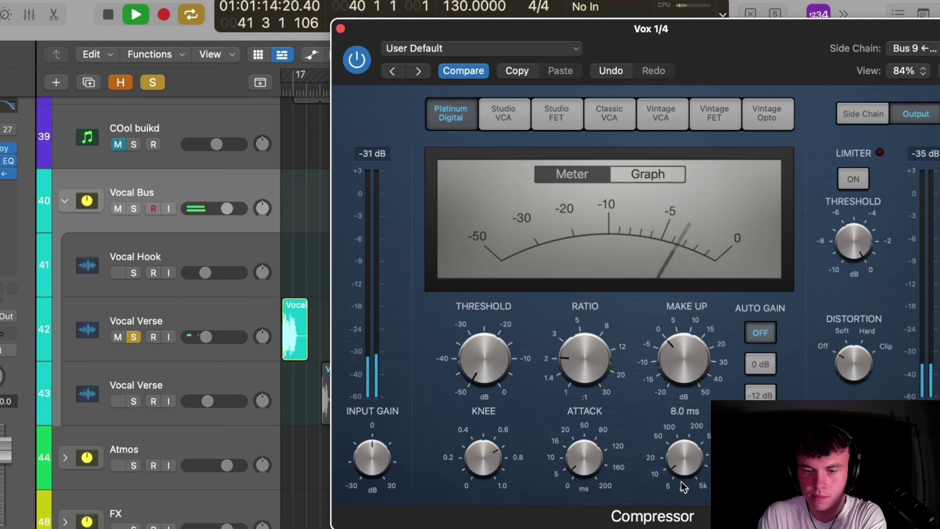
{"action": "key", "text": "space"}
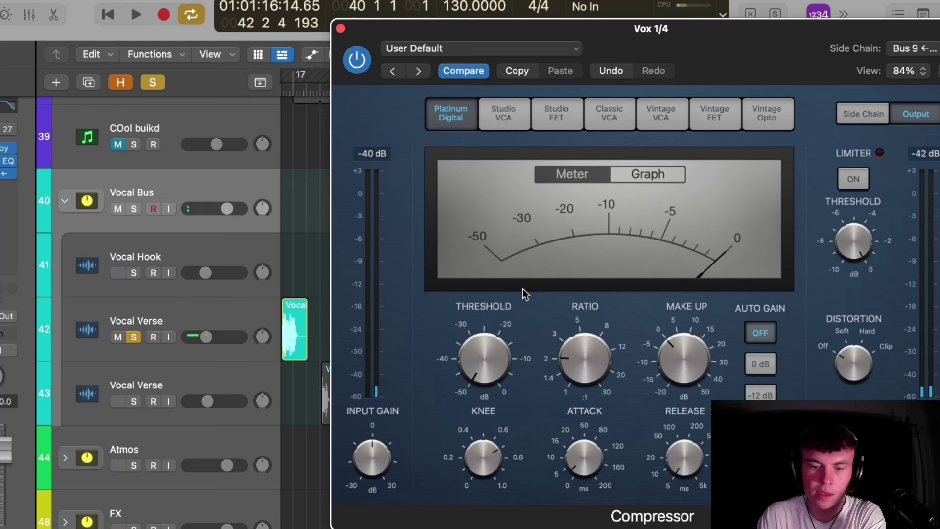
Raise the Vox 1/4 Compressor's ratio to 5.8:1 while the soloed vocal plays
{"action": "mouse_move", "coordinate": [478, 354]}
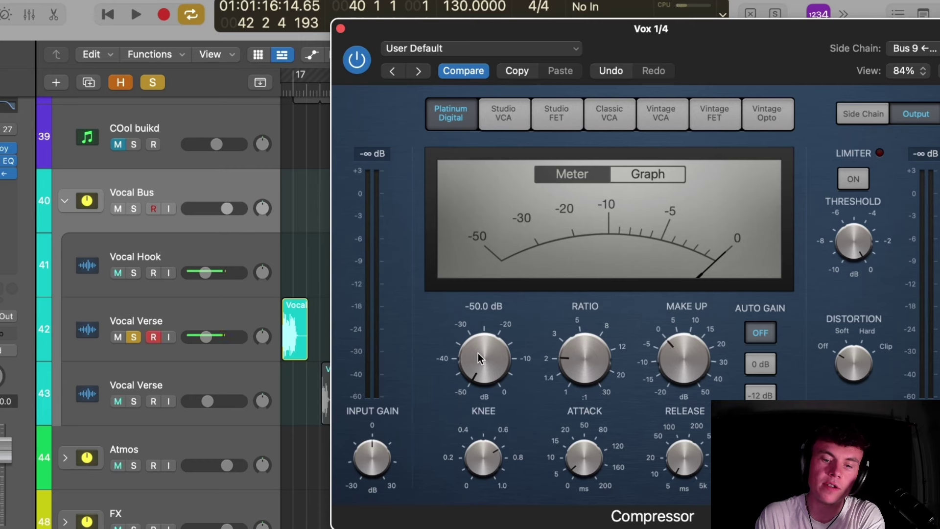
{"action": "left_click_drag", "start_coordinate": [586, 354], "coordinate": [584, 325]}
{"action": "key", "text": "space"}
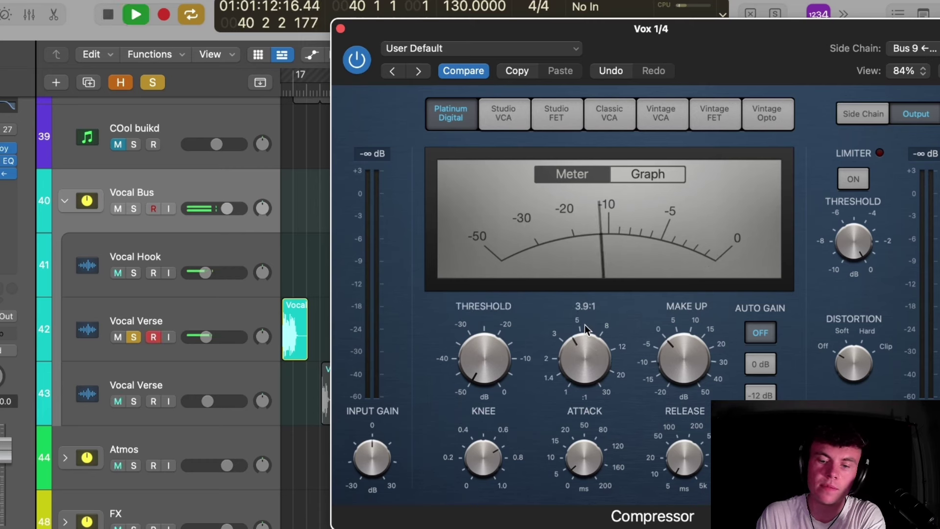
{"action": "left_click_drag", "start_coordinate": [591, 368], "coordinate": [589, 355]}
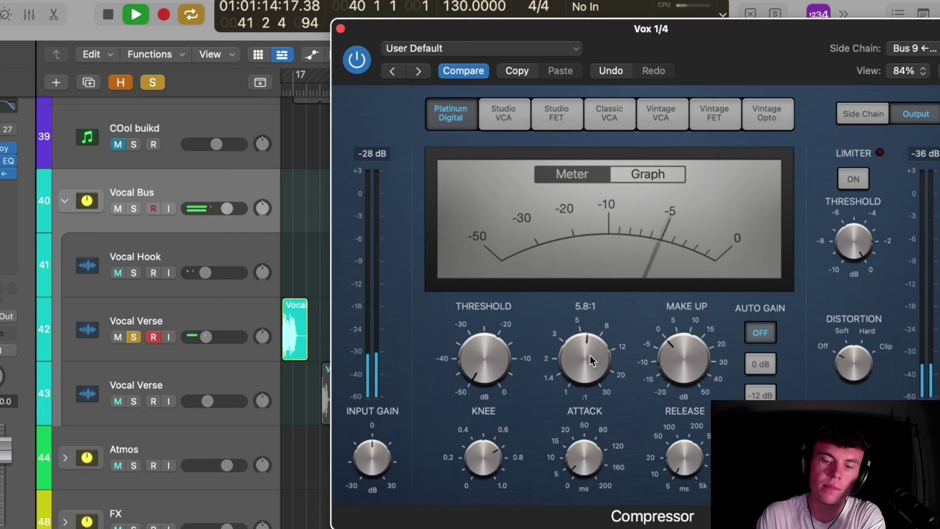
{"action": "key", "text": "space"}
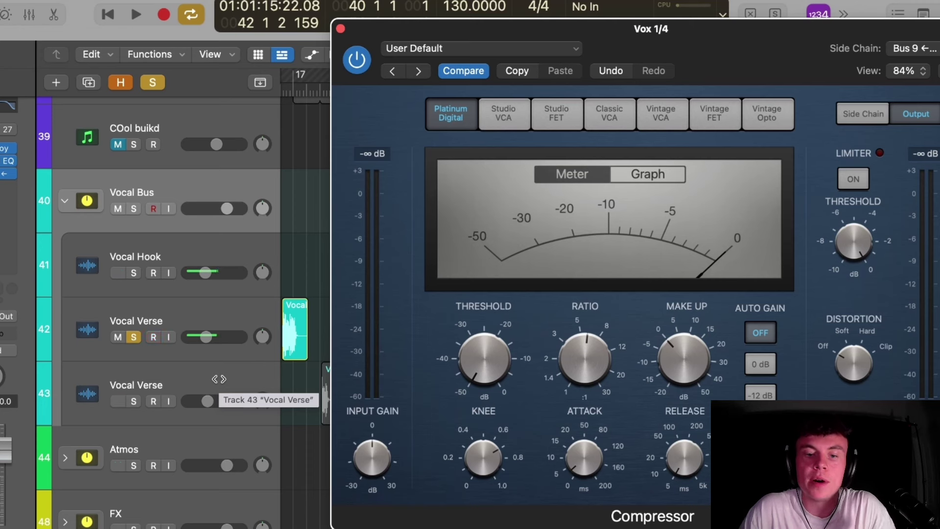
Listen to the vocal with the side-chained compression on its delay, and close the Compressor window
{"action": "left_click", "coordinate": [308, 199]}
{"action": "key", "text": "space"}
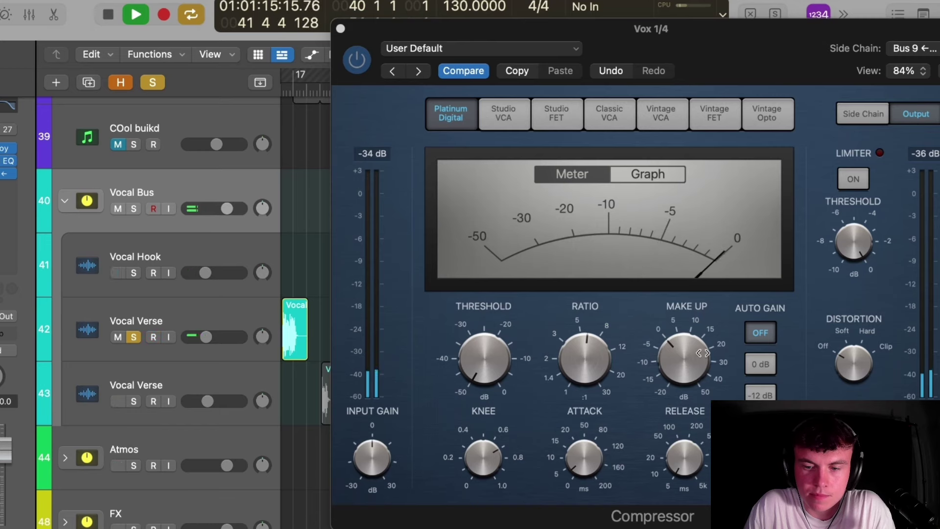
{"action": "key", "text": "space"}
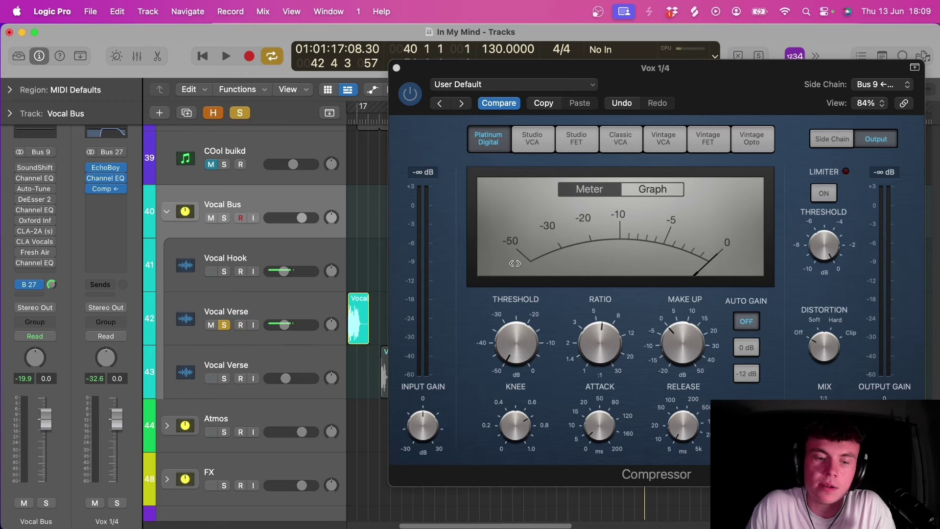
{"action": "key", "text": "super+w"}
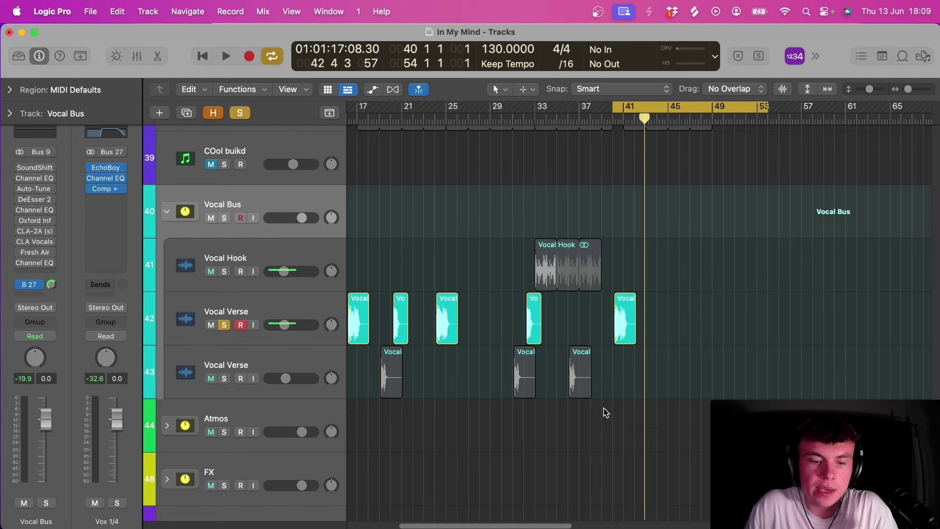
Insert ValhallaVintageVerb after the Compressor on the Vox 1/4 channel fed by the Vocal Bus
{"action": "left_click", "coordinate": [292, 295]}
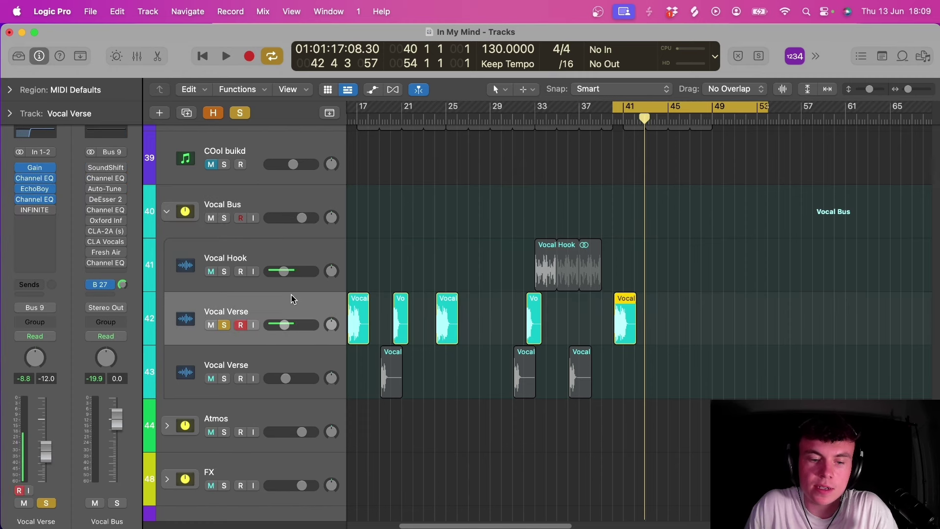
{"action": "left_click", "coordinate": [261, 193]}
{"action": "left_click", "coordinate": [50, 283]}
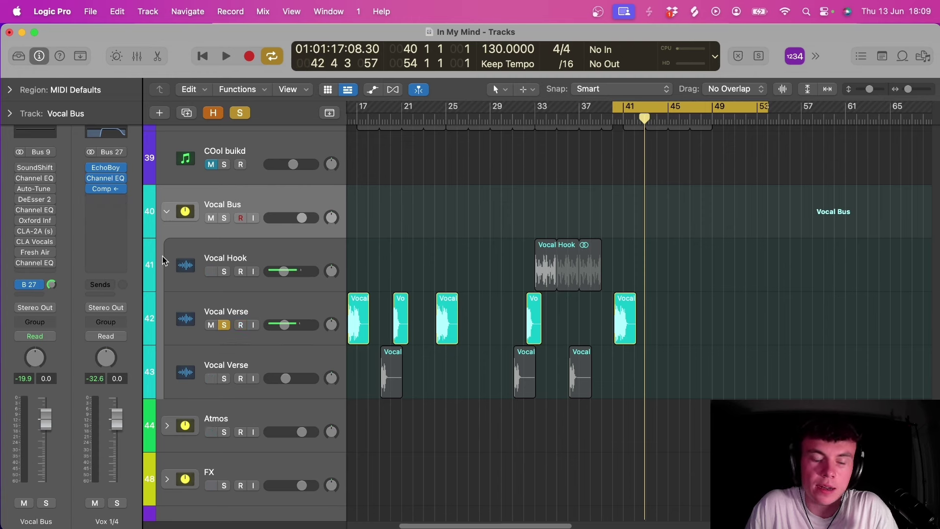
{"action": "left_click", "coordinate": [120, 199]}
{"action": "mouse_move", "coordinate": [132, 480]}
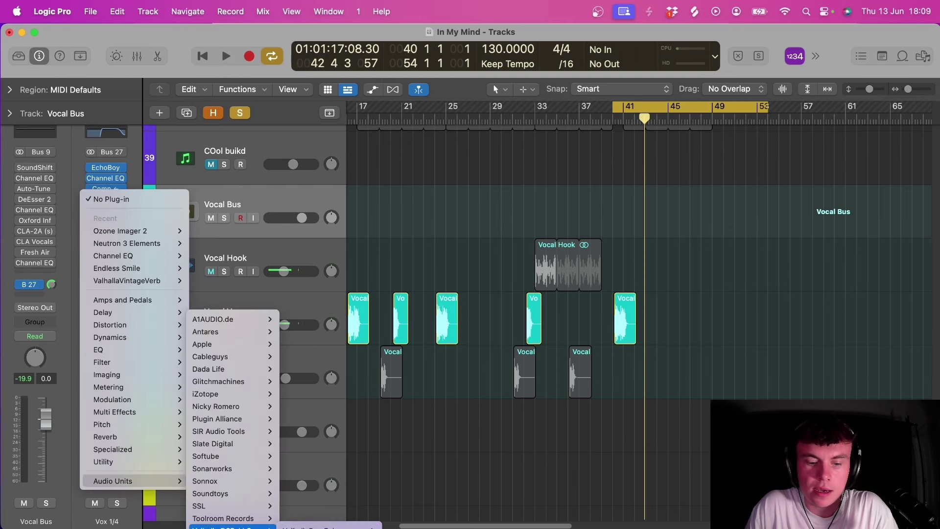
{"action": "left_click", "coordinate": [323, 526]}
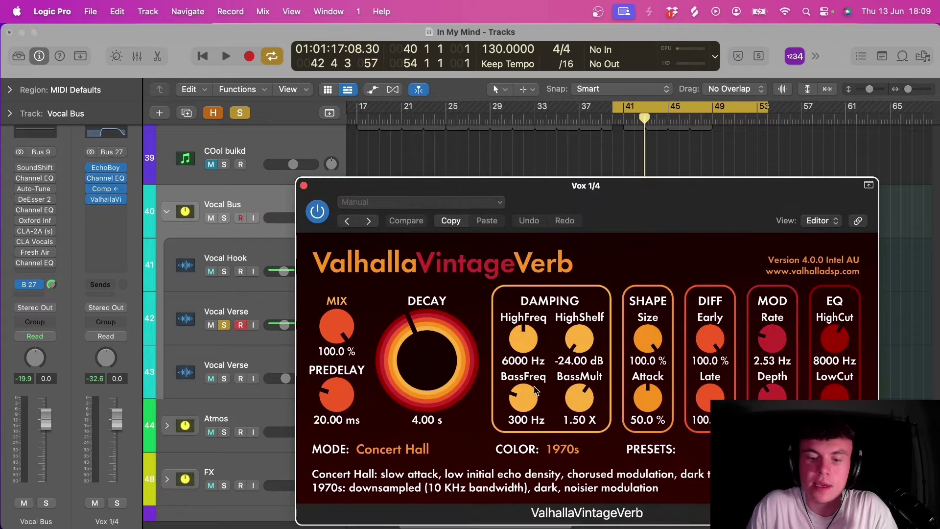
Set ValhallaVintageVerb to 39.2 % mix and 3.08 s decay, with the 1980s color and Bright Hall mode
{"action": "left_click_drag", "start_coordinate": [640, 203], "coordinate": [636, 109]}
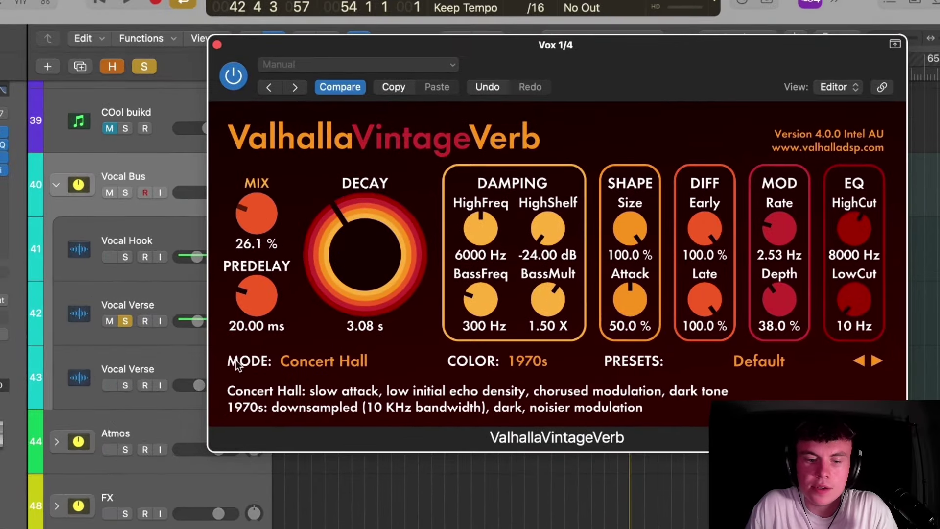
{"action": "left_click_drag", "start_coordinate": [236, 360], "coordinate": [236, 334]}
{"action": "left_click", "coordinate": [527, 361]}
{"action": "left_click", "coordinate": [539, 403]}
{"action": "left_click", "coordinate": [340, 360]}
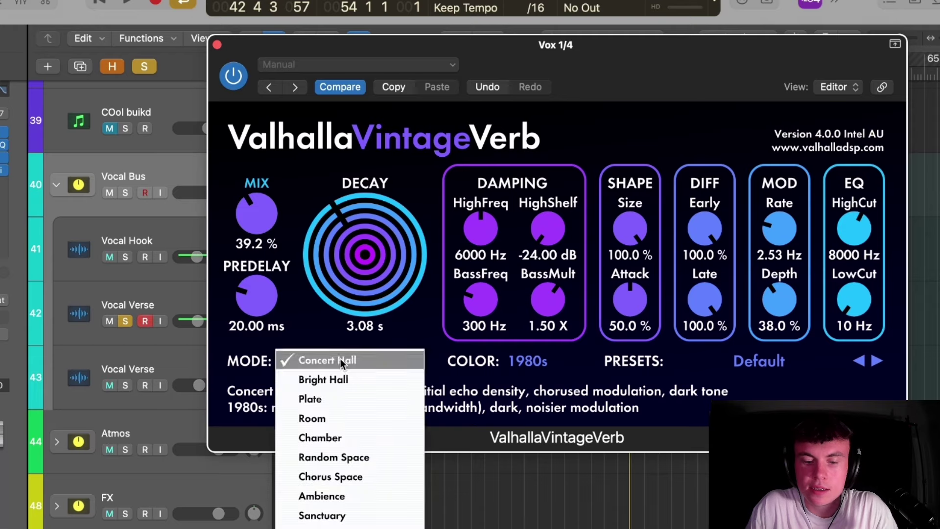
{"action": "left_click", "coordinate": [359, 380]}
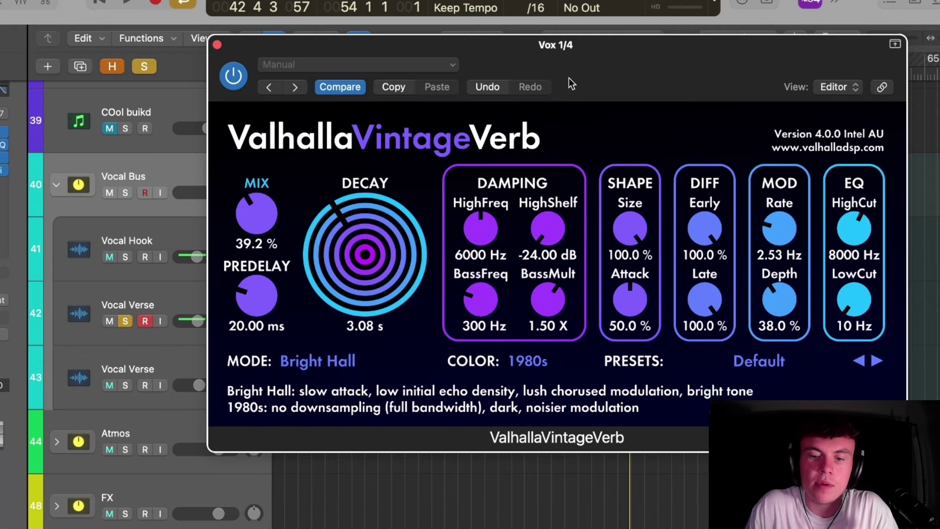
Raise the reverb's mix to 43.4 % while the soloed vocal plays
{"action": "left_click_drag", "start_coordinate": [568, 83], "coordinate": [622, 140]}
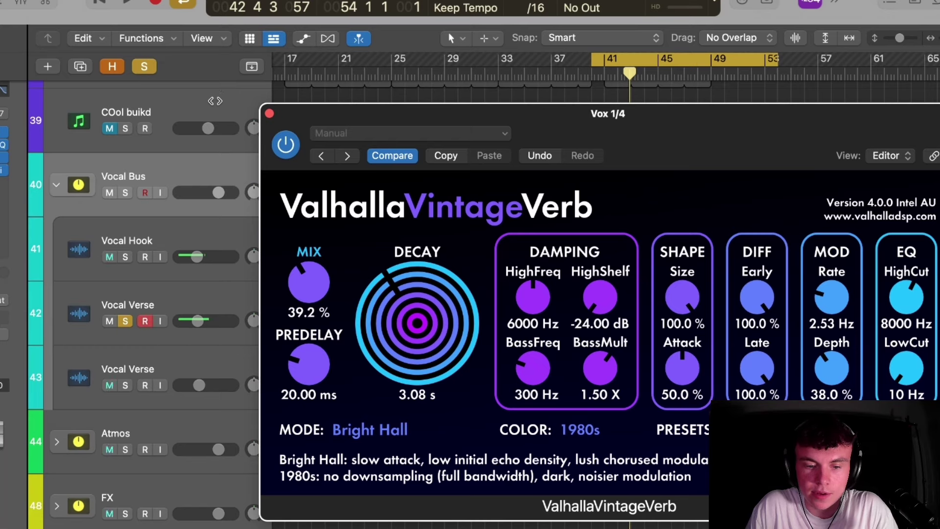
{"action": "key", "text": "space"}
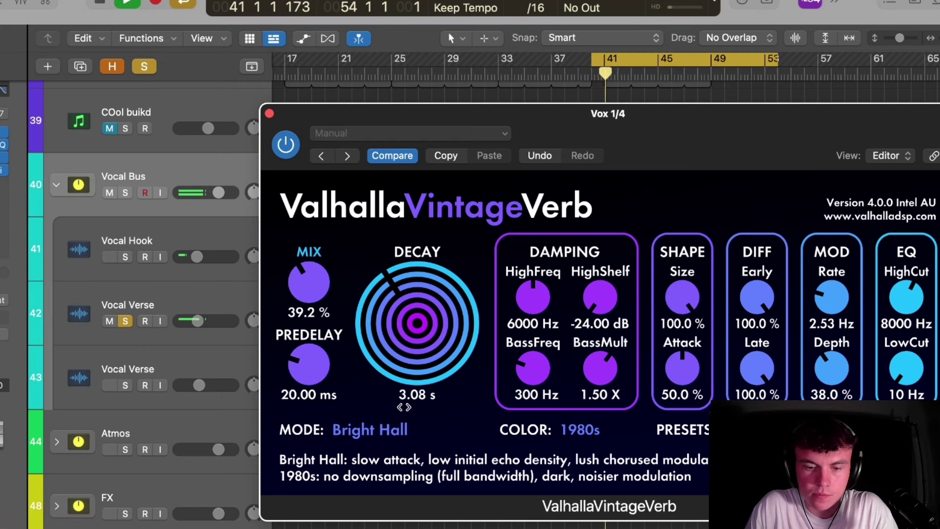
{"action": "left_click_drag", "start_coordinate": [299, 272], "coordinate": [300, 267]}
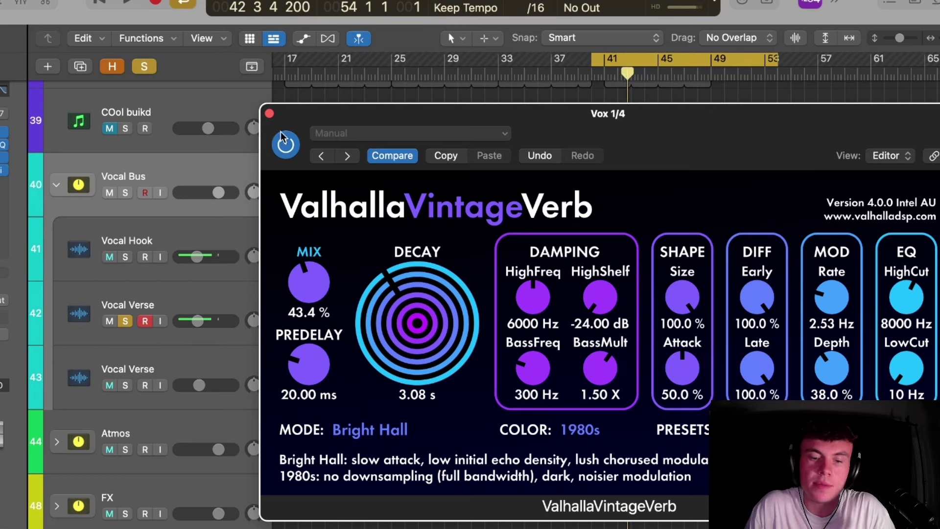
Compare the vocal delay with ValhallaVintageVerb bypassed and re-enabled, and close the reverb window
{"action": "left_click", "coordinate": [297, 153]}
{"action": "key", "text": "space"}
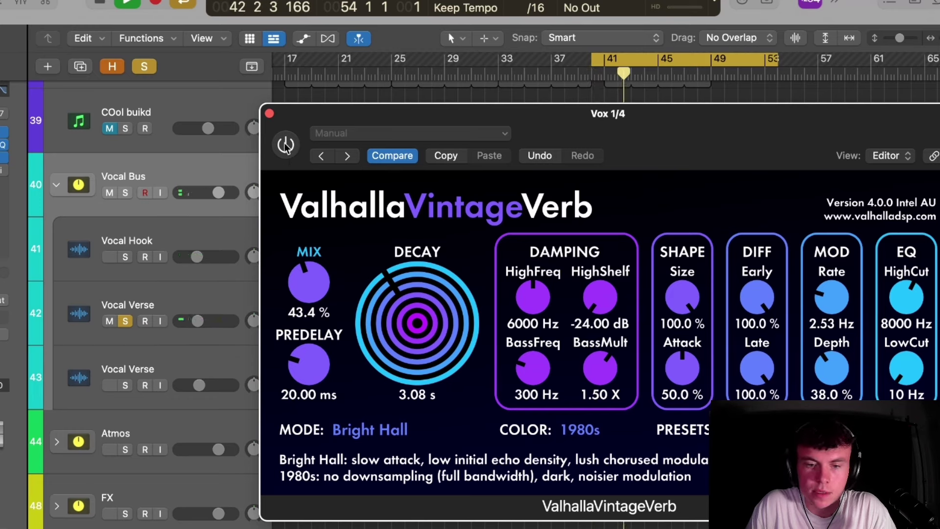
{"action": "left_click", "coordinate": [286, 144]}
{"action": "key", "text": "space"}
{"action": "key", "text": "space"}
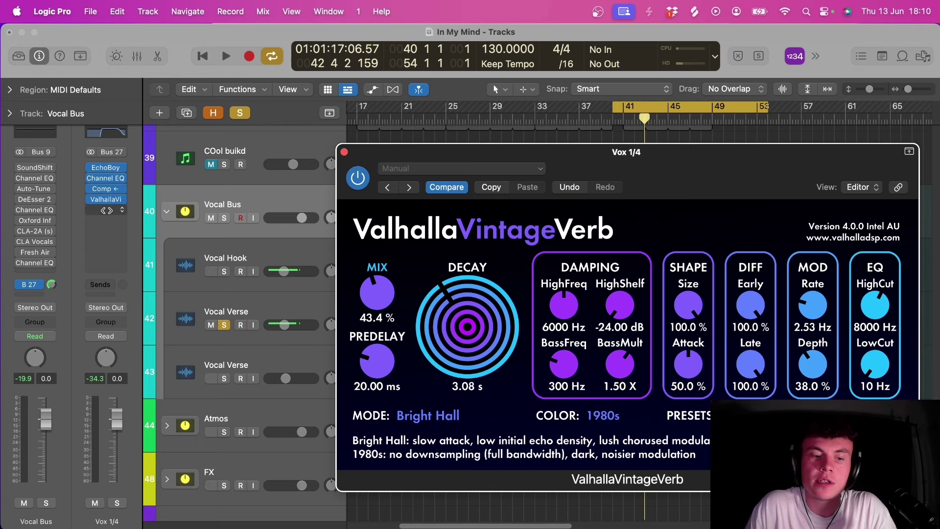
{"action": "left_click", "coordinate": [344, 152]}
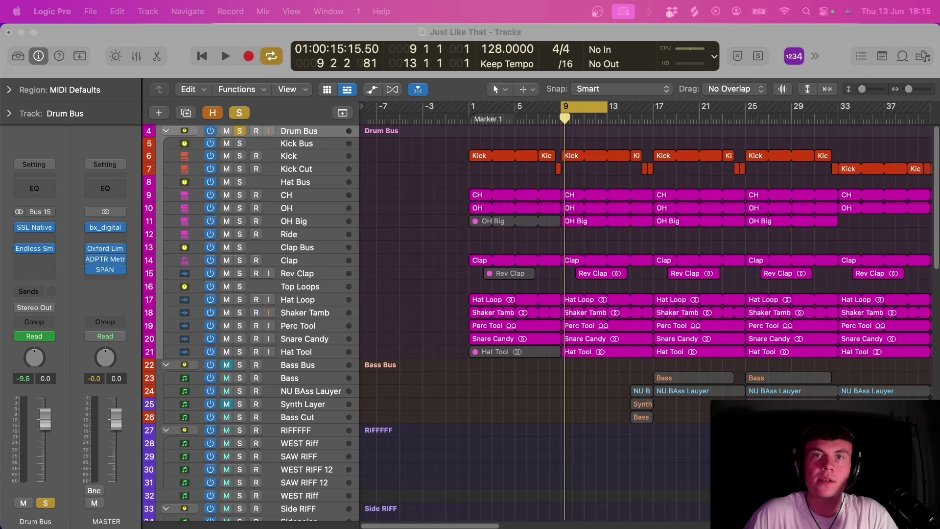
Play the soloed Drum Bus over the bar 9 to 13 cycle with its SSL Native compressor bypassed
{"action": "scroll", "coordinate": [436, 308], "scroll_direction": "right", "scroll_amount": 3}
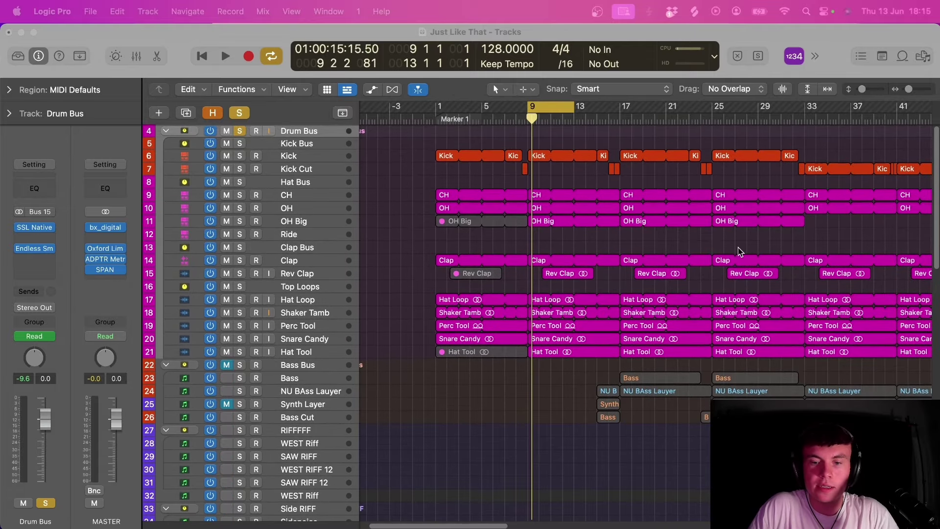
{"action": "scroll", "coordinate": [738, 248], "scroll_direction": "right", "scroll_amount": 2}
{"action": "scroll", "coordinate": [752, 303], "scroll_direction": "right", "scroll_amount": 3}
{"action": "scroll", "coordinate": [750, 302], "scroll_direction": "left", "scroll_amount": 2}
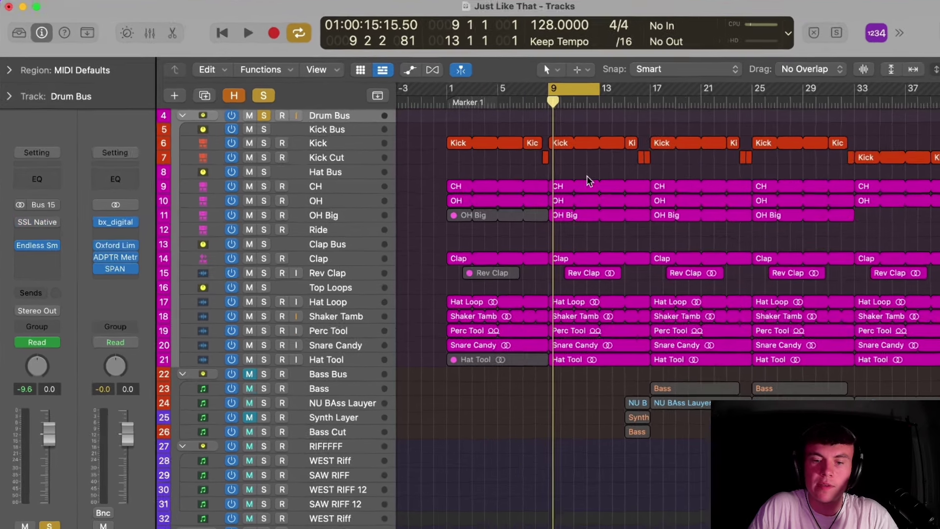
{"action": "key", "text": "space"}
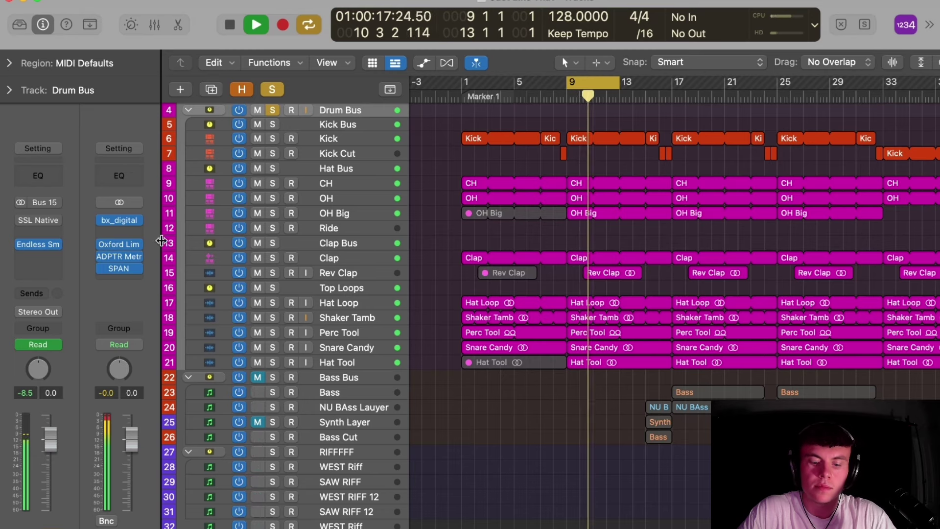
Turn on the SSL Native Bus Compressor on the Drum Bus and play the drum loop through it
{"action": "mouse_move", "coordinate": [24, 222]}
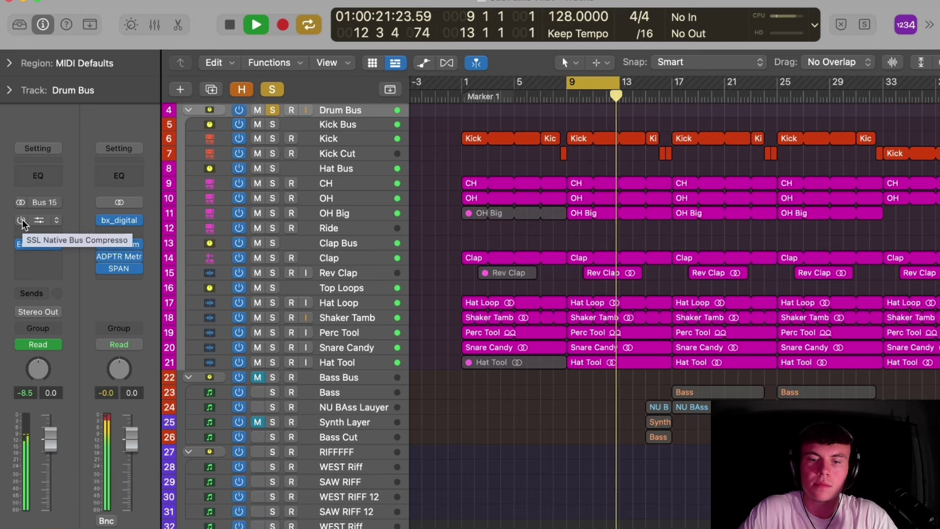
{"action": "key", "text": "space"}
{"action": "key", "text": "space"}
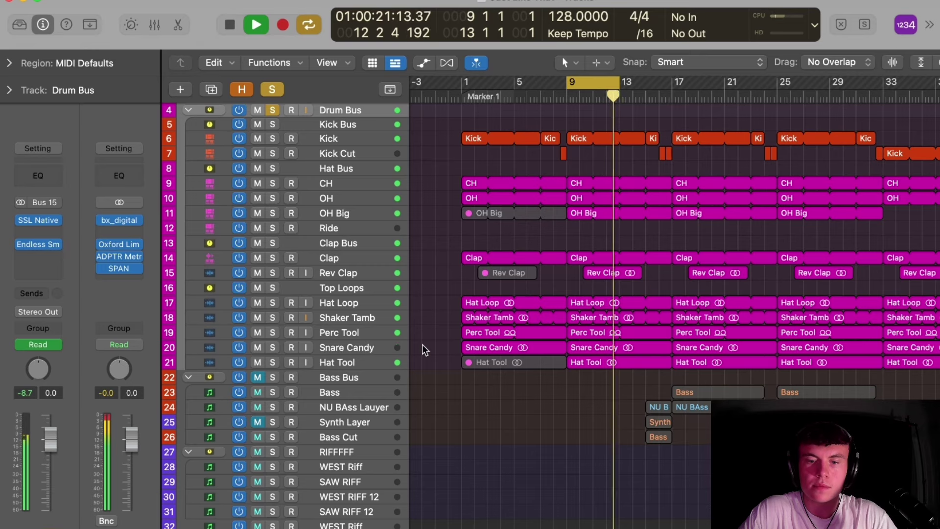
{"action": "key", "text": "space"}
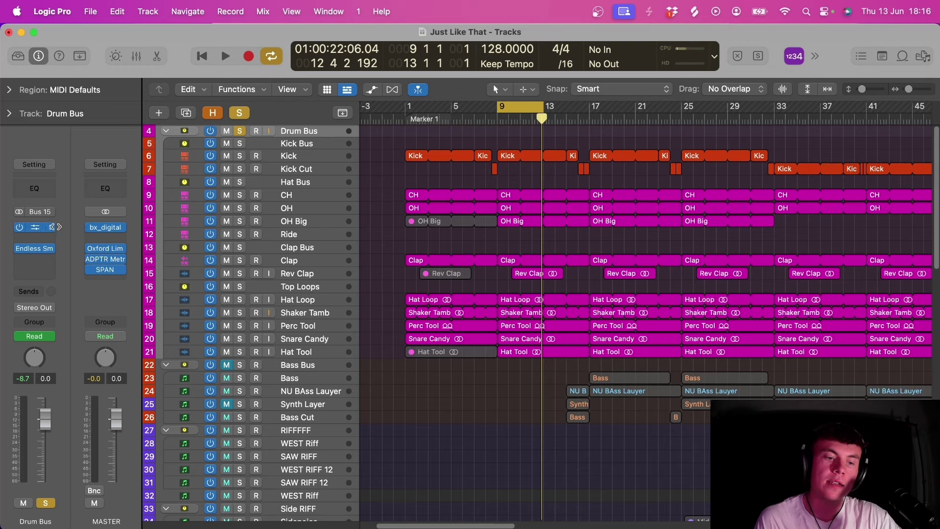
Open the Drum Bus's SSL Native Bus Compressor 2 and reposition its window to examine the compressor settings
{"action": "left_click", "coordinate": [32, 230]}
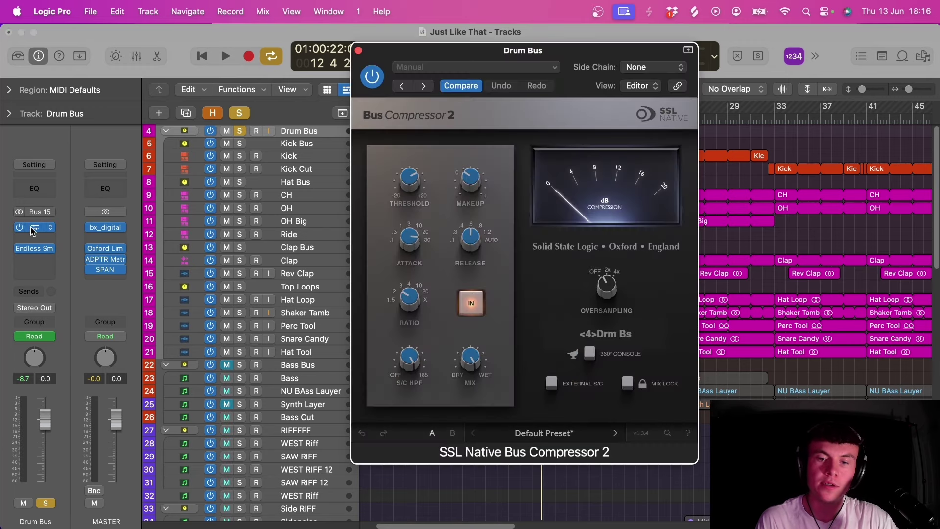
{"action": "left_click_drag", "start_coordinate": [524, 53], "coordinate": [266, 77]}
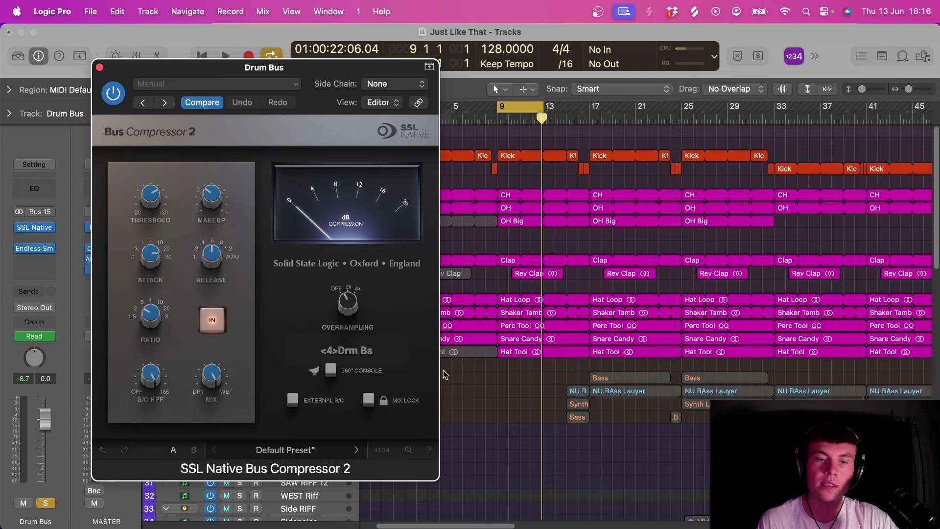
{"action": "left_click_drag", "start_coordinate": [333, 66], "coordinate": [372, 61]}
{"action": "mouse_move", "coordinate": [248, 374]}
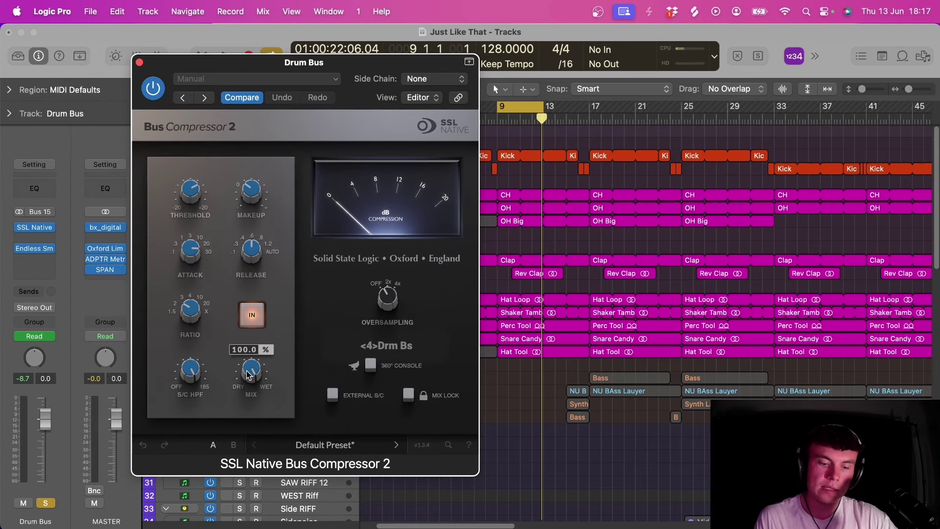
Turn off the compressor's sidechain high-pass filter and move the plug-in window clear of the track list
{"action": "mouse_move", "coordinate": [197, 377]}
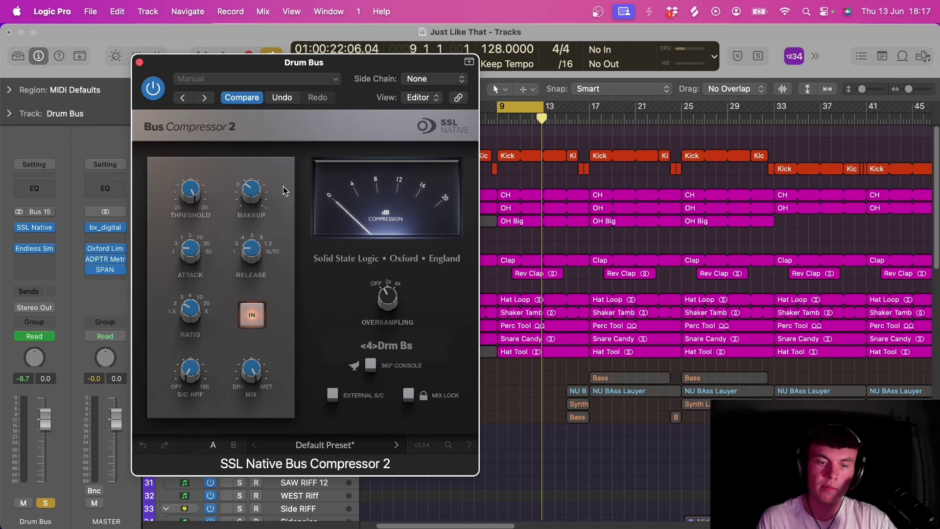
{"action": "left_click_drag", "start_coordinate": [360, 66], "coordinate": [500, 55]}
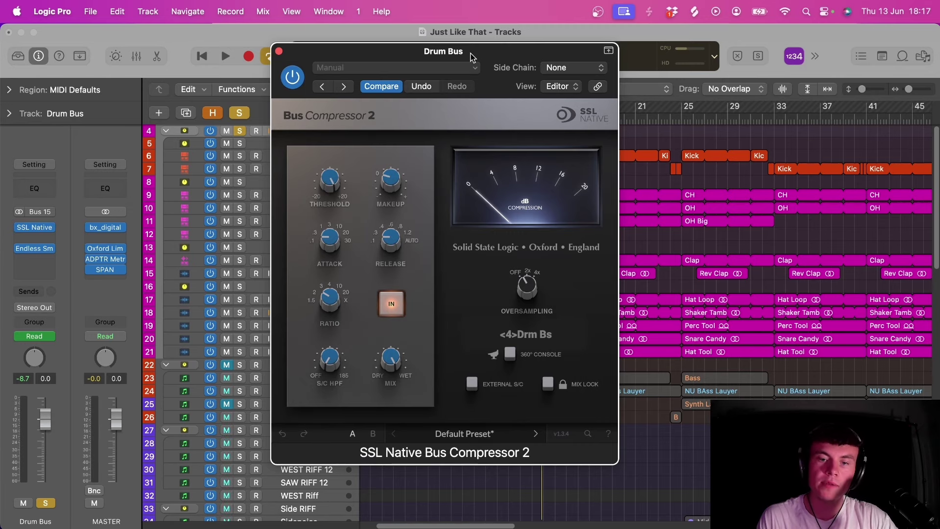
{"action": "left_click_drag", "start_coordinate": [470, 57], "coordinate": [713, 131]}
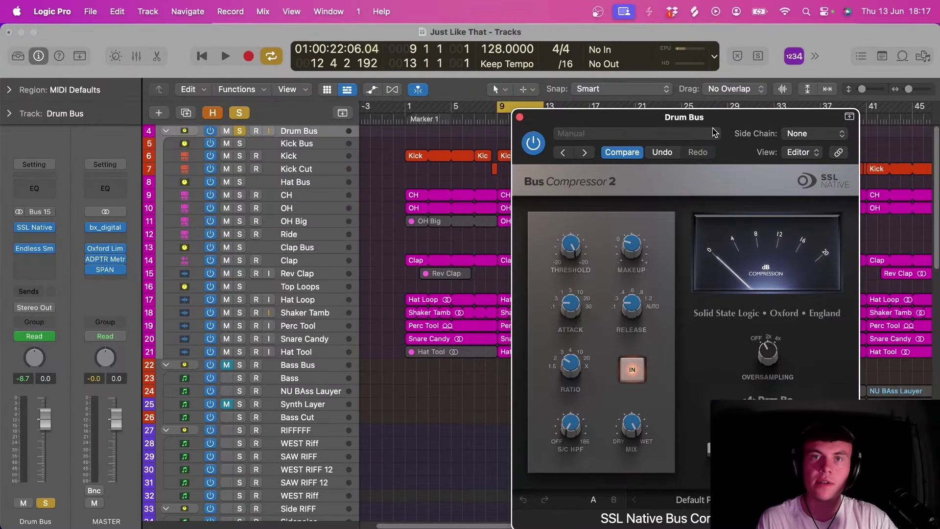
{"action": "left_click", "coordinate": [712, 129]}
{"action": "left_click", "coordinate": [683, 123]}
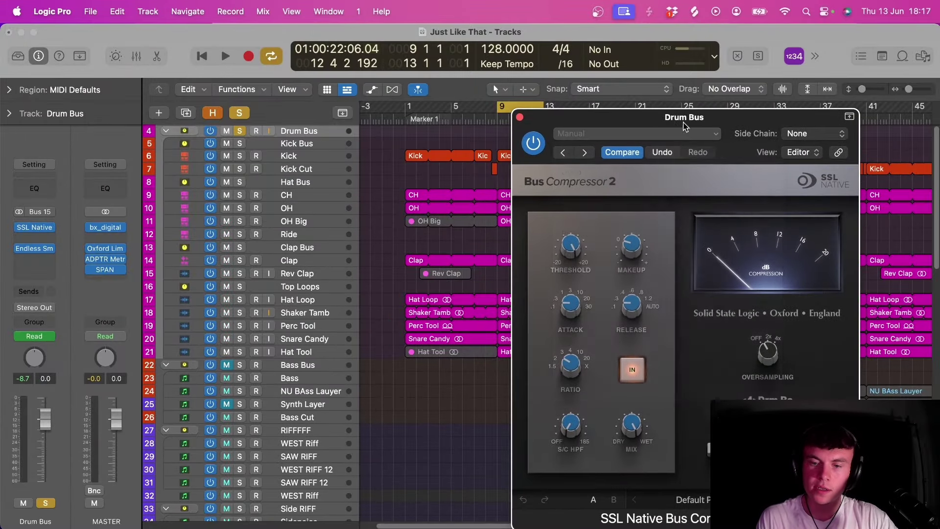
{"action": "left_click_drag", "start_coordinate": [684, 126], "coordinate": [770, 80]}
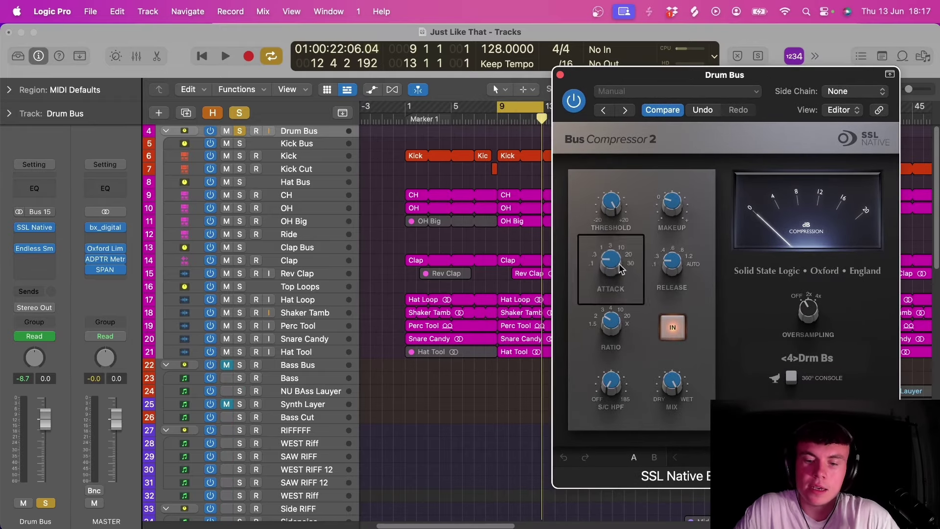
Set the compressor's attack to its slowest setting and its sidechain high-pass filter to 185 Hz
{"action": "left_click_drag", "start_coordinate": [611, 261], "coordinate": [602, 171]}
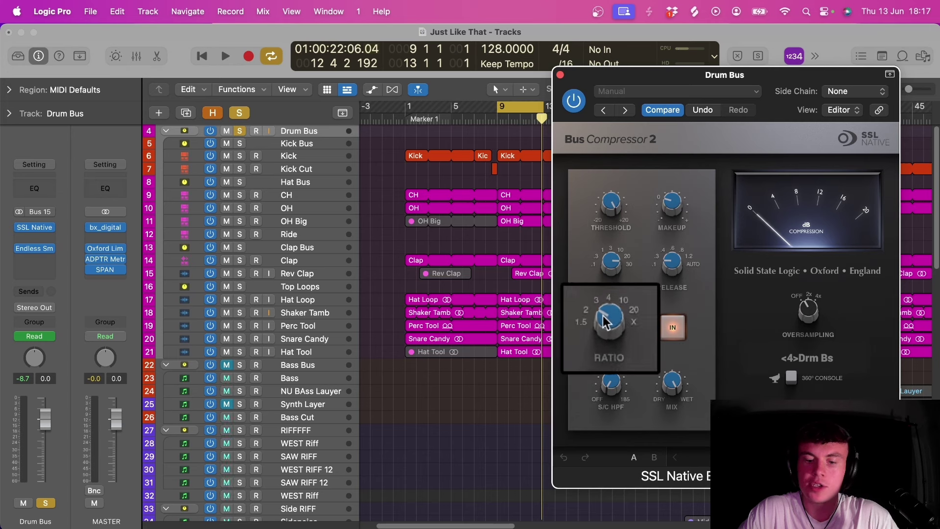
{"action": "left_click_drag", "start_coordinate": [614, 319], "coordinate": [614, 328]}
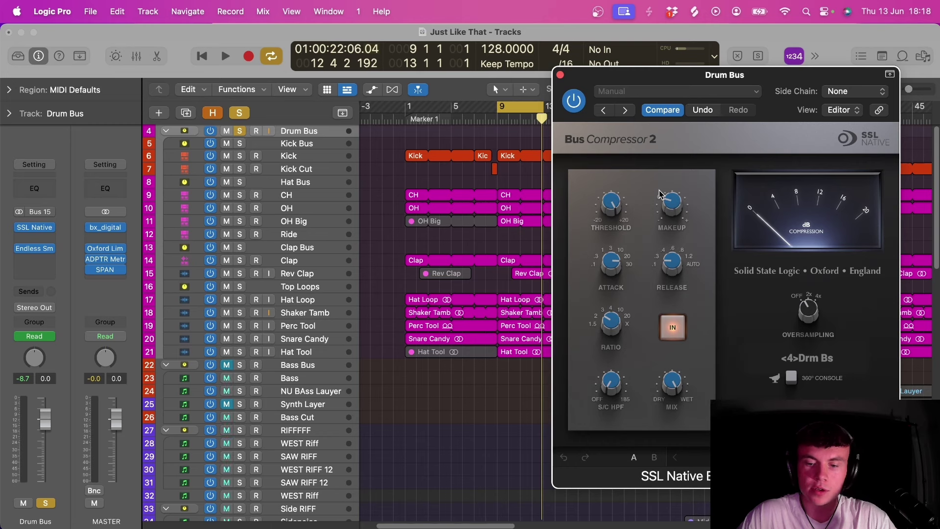
{"action": "mouse_move", "coordinate": [611, 384]}
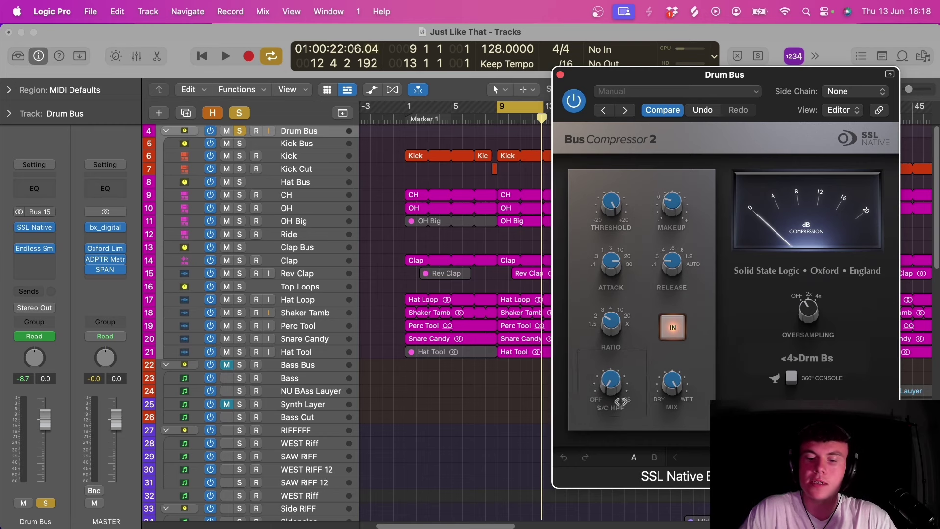
{"action": "mouse_move", "coordinate": [657, 371]}
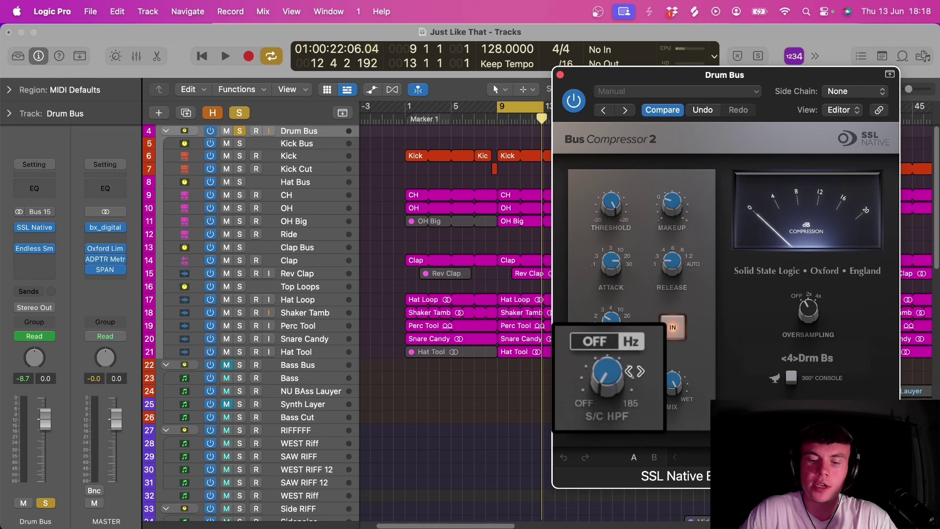
{"action": "left_click_drag", "start_coordinate": [616, 382], "coordinate": [609, 371]}
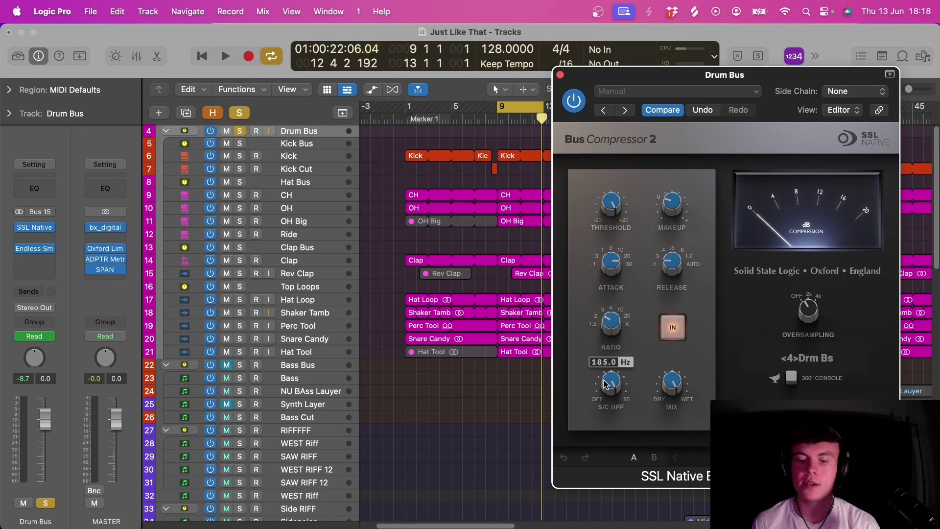
Set the compressor's release around .6 and raise its ratio above 4
{"action": "mouse_move", "coordinate": [681, 262]}
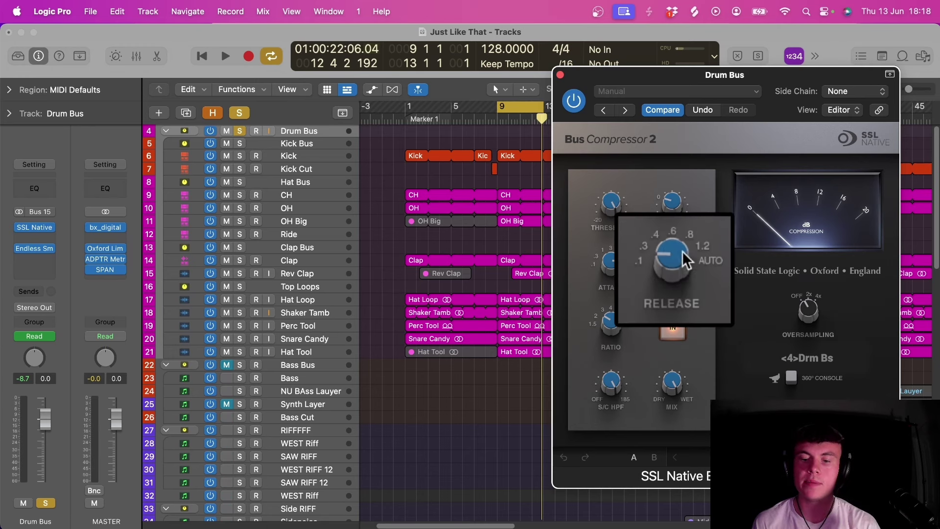
{"action": "left_click_drag", "start_coordinate": [671, 243], "coordinate": [677, 271]}
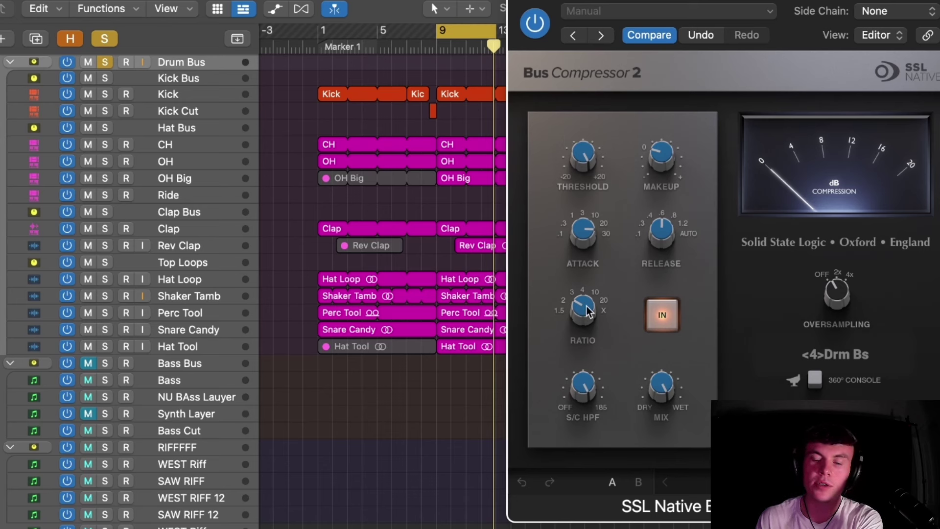
{"action": "left_click_drag", "start_coordinate": [588, 312], "coordinate": [591, 221]}
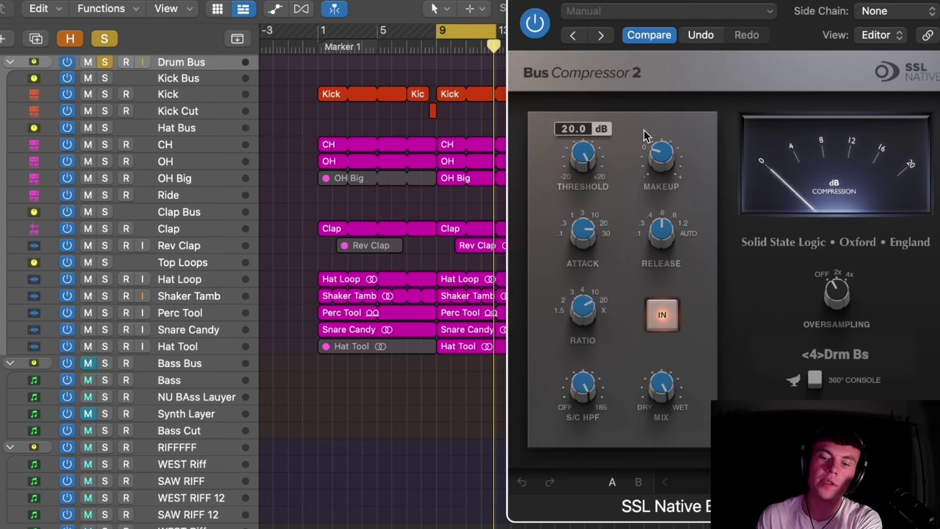
{"action": "mouse_move", "coordinate": [579, 168]}
{"action": "left_mouse_down"}
{"action": "mouse_move", "coordinate": [570, 310]}
{"action": "mouse_move", "coordinate": [575, 156]}
{"action": "left_mouse_up"}
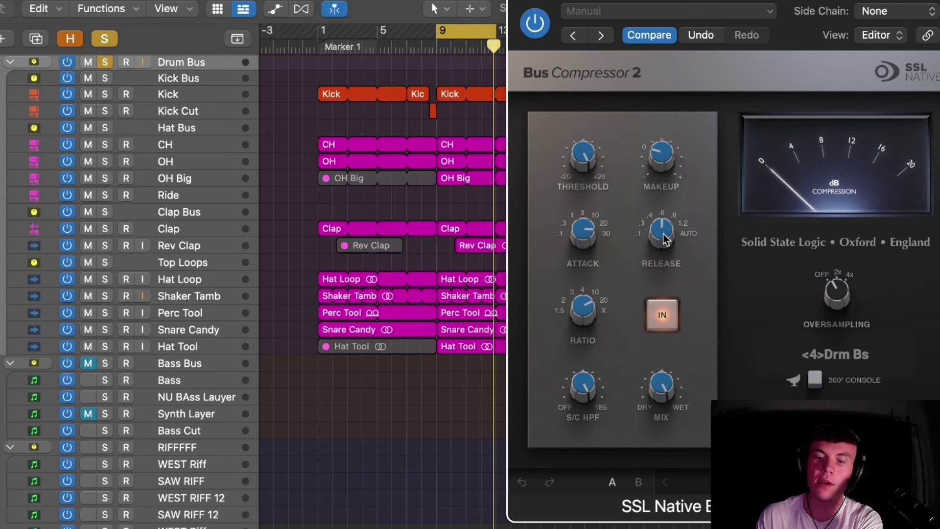
{"action": "left_click_drag", "start_coordinate": [663, 246], "coordinate": [642, 235]}
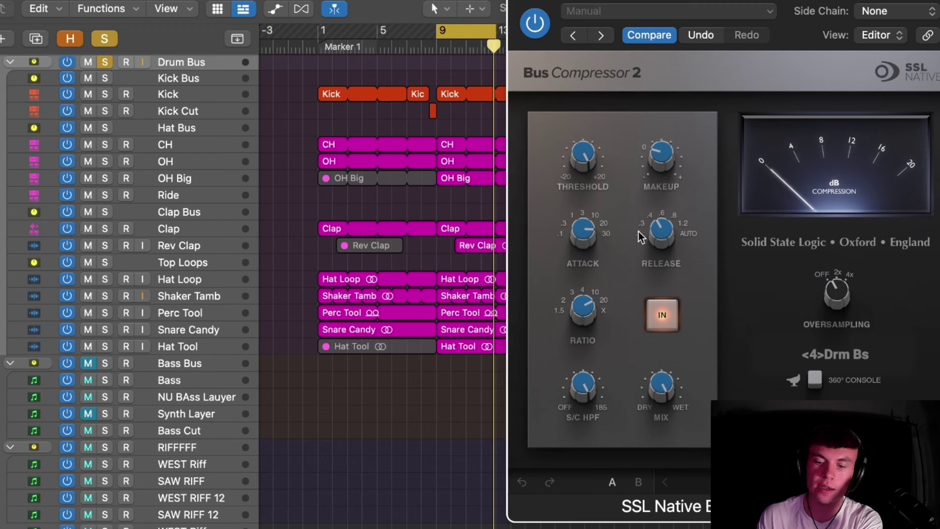
Lower the compressor's threshold below the middle of its range and play the soloed drum loop from bar 9
{"action": "left_click", "coordinate": [430, 436]}
{"action": "key", "text": "space"}
{"action": "left_click_drag", "start_coordinate": [583, 153], "coordinate": [588, 312]}
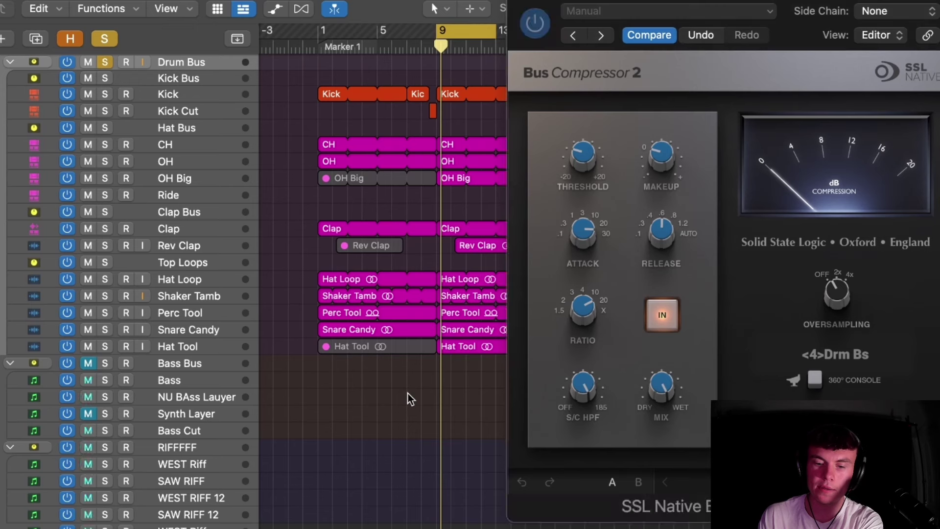
{"action": "key", "text": "space"}
Try faster and slower release times against the drum loop, settling on a release just below .6
{"action": "left_click_drag", "start_coordinate": [656, 233], "coordinate": [662, 204]}
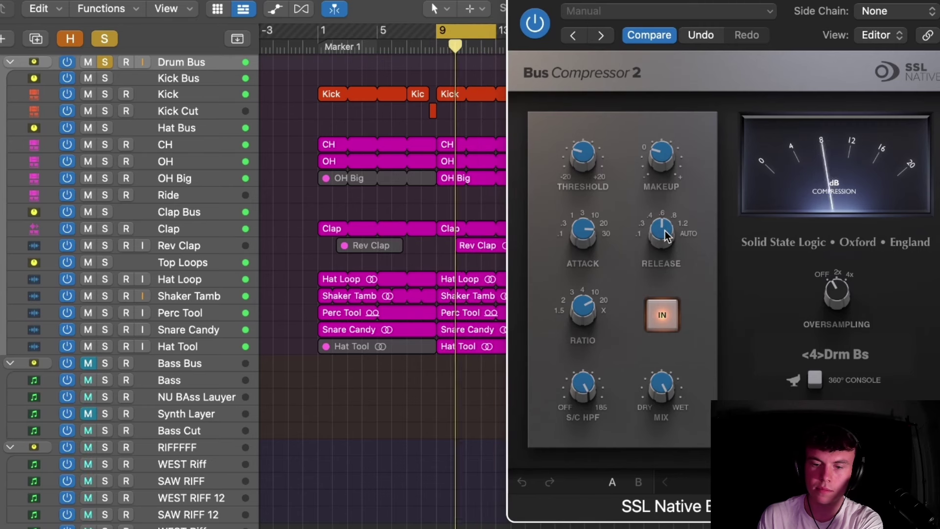
{"action": "left_click_drag", "start_coordinate": [665, 230], "coordinate": [663, 275]}
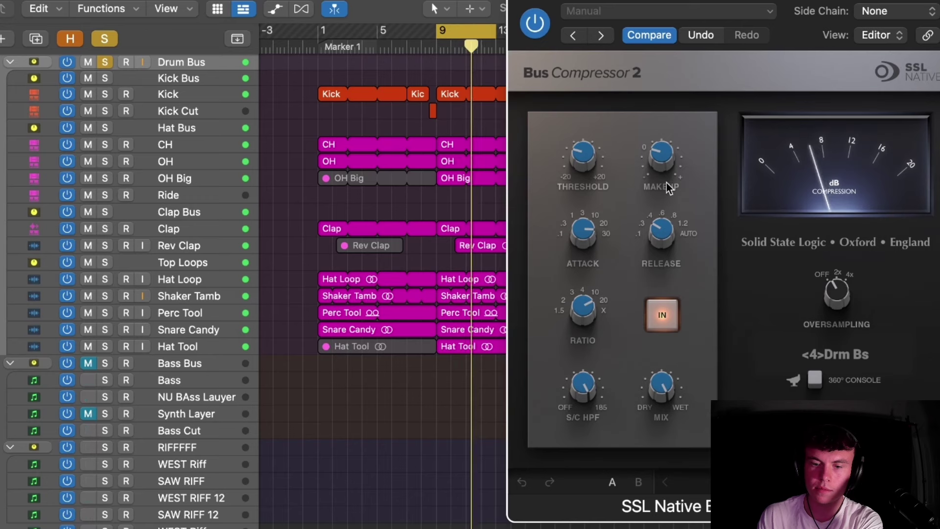
{"action": "left_click", "coordinate": [460, 482]}
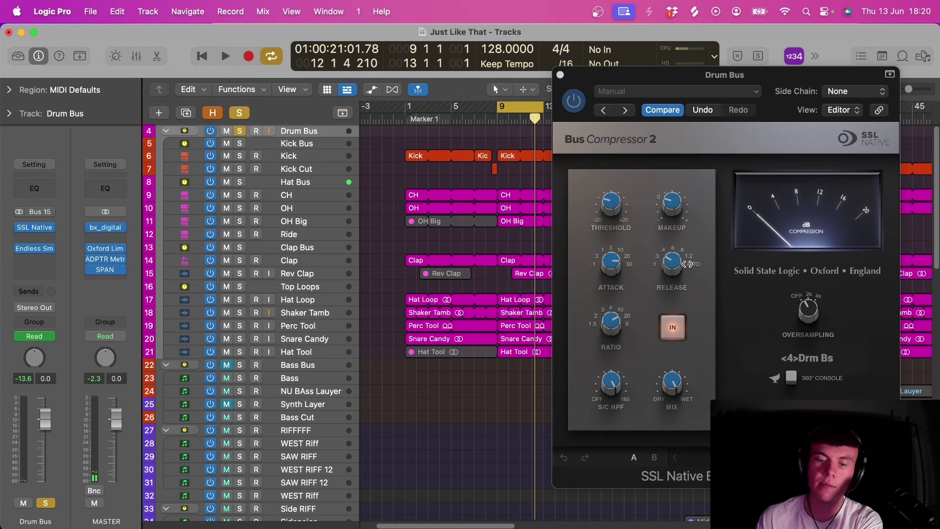
{"action": "left_click", "coordinate": [681, 264]}
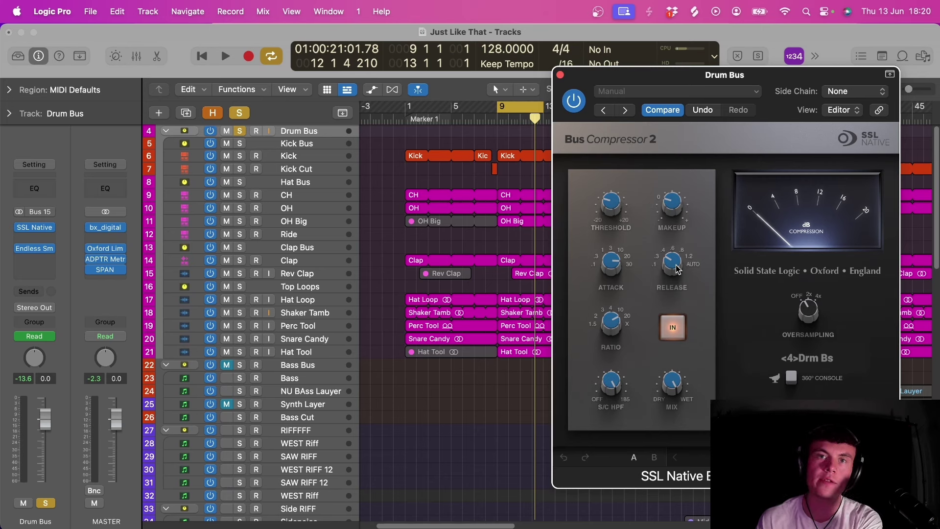
{"action": "mouse_move", "coordinate": [676, 266]}
{"action": "left_mouse_down"}
{"action": "mouse_move", "coordinate": [676, 236]}
{"action": "mouse_move", "coordinate": [676, 247]}
{"action": "left_mouse_up"}
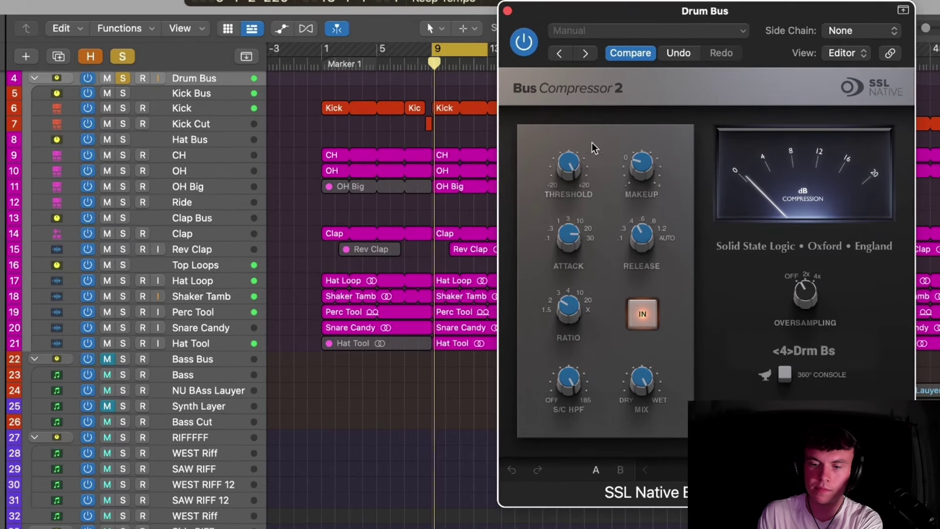
Lower the threshold from 20 dB while the drums play, and raise the makeup gain slightly to compensate
{"action": "mouse_move", "coordinate": [611, 212]}
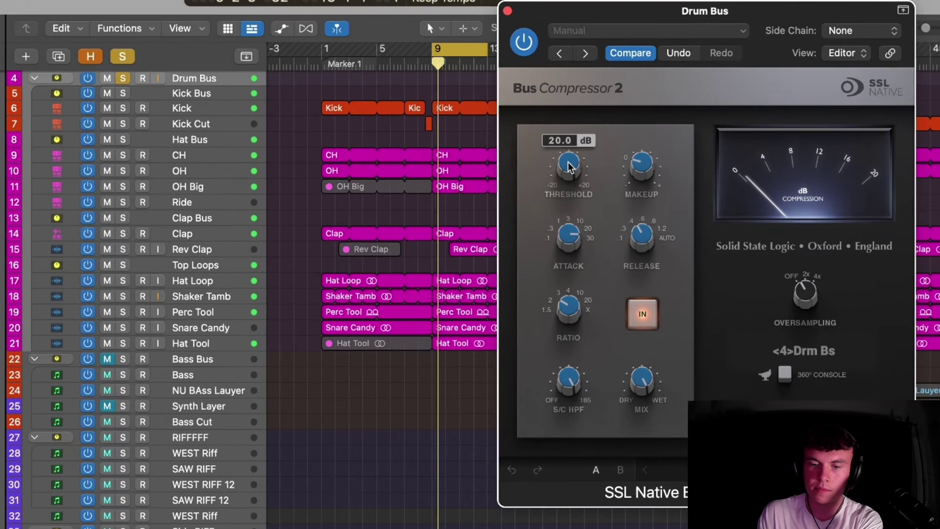
{"action": "left_click_drag", "start_coordinate": [570, 175], "coordinate": [571, 233]}
{"action": "mouse_move", "coordinate": [638, 157]}
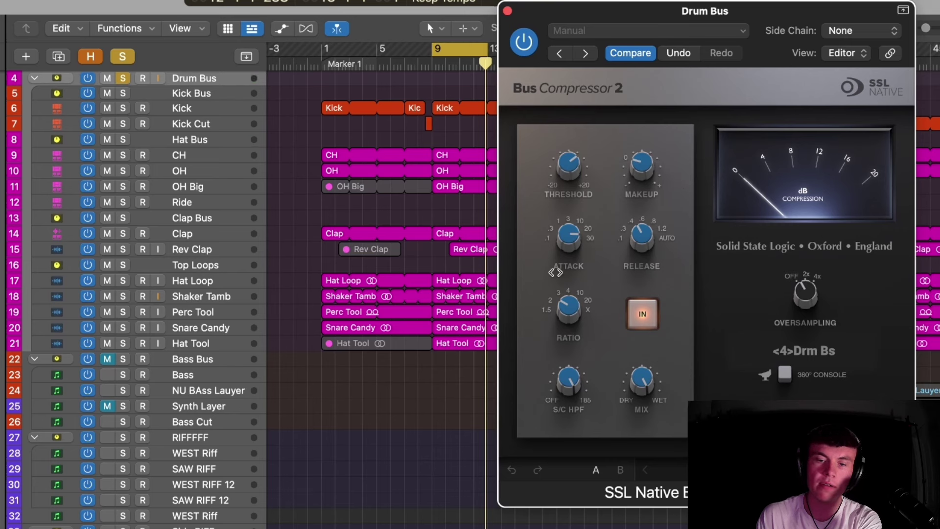
{"action": "left_click_drag", "start_coordinate": [642, 165], "coordinate": [643, 154]}
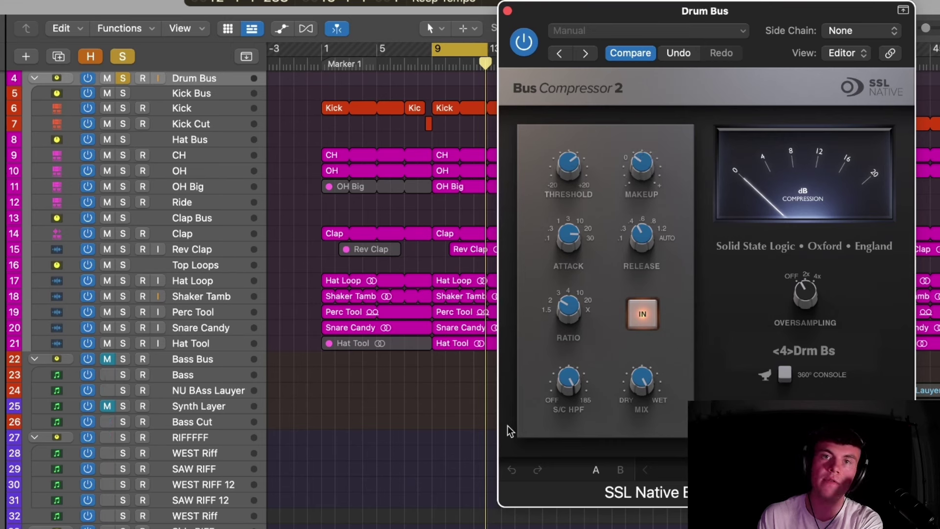
Compare the drum loop with the bus compressor switched out and back in during playback
{"action": "left_click", "coordinate": [401, 440]}
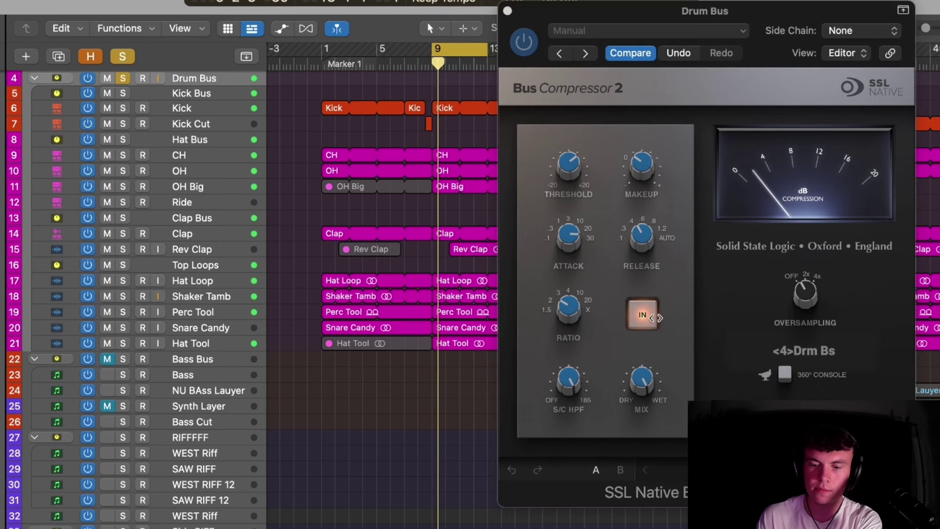
{"action": "left_click", "coordinate": [644, 320]}
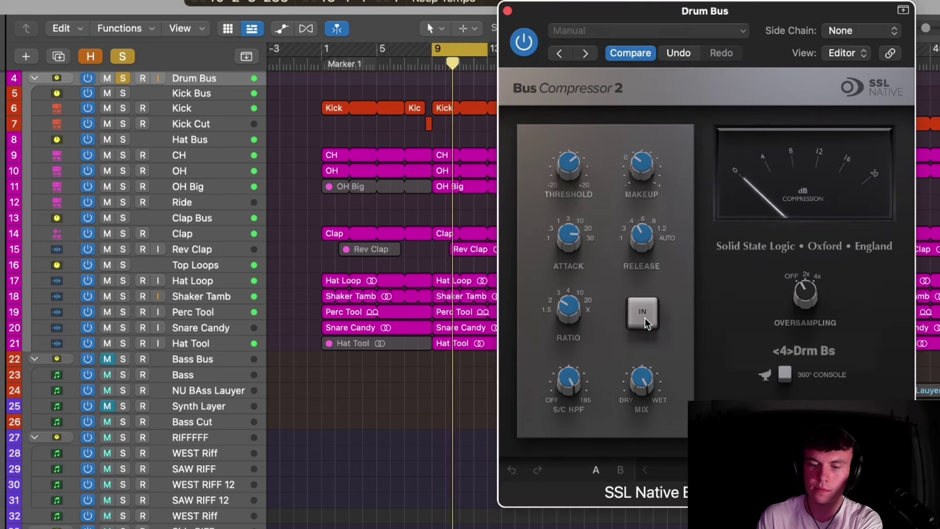
{"action": "left_click", "coordinate": [644, 322]}
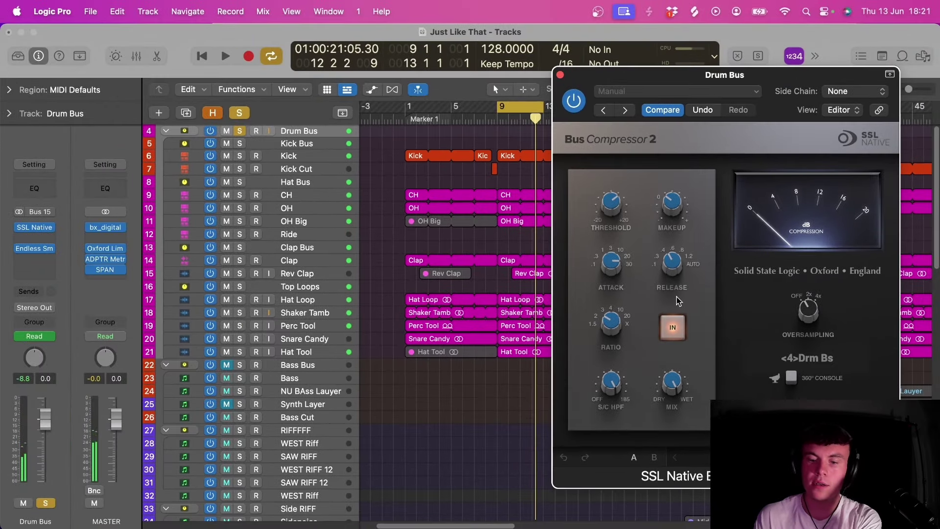
{"action": "mouse_move", "coordinate": [669, 215]}
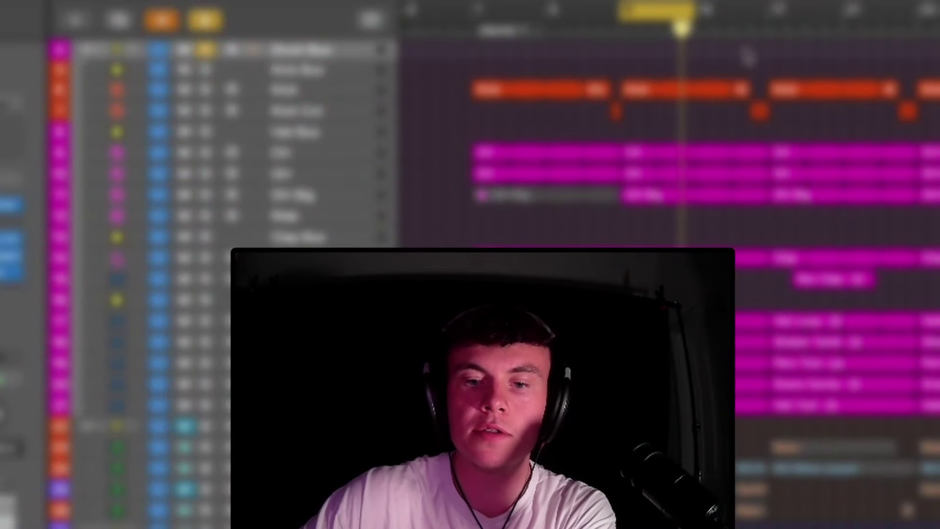
{"action": "left_click_drag", "start_coordinate": [767, 67], "coordinate": [937, 378]}
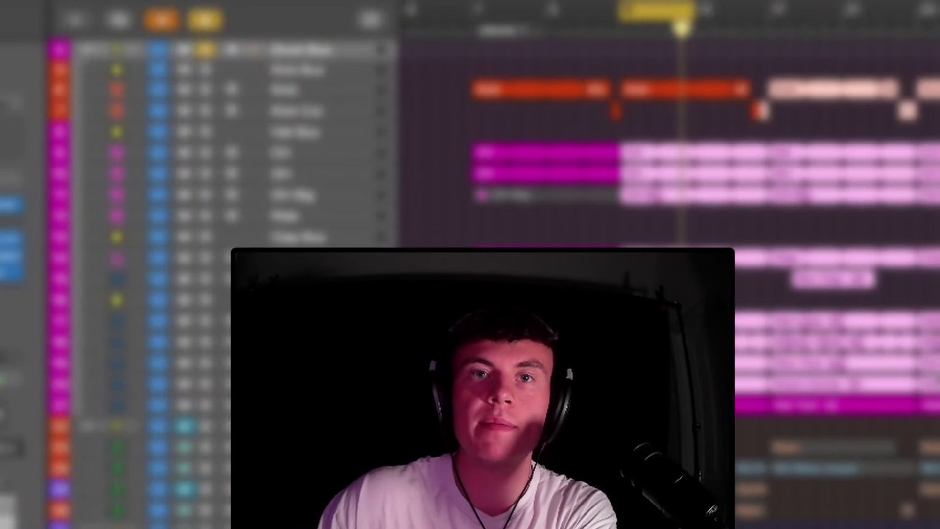